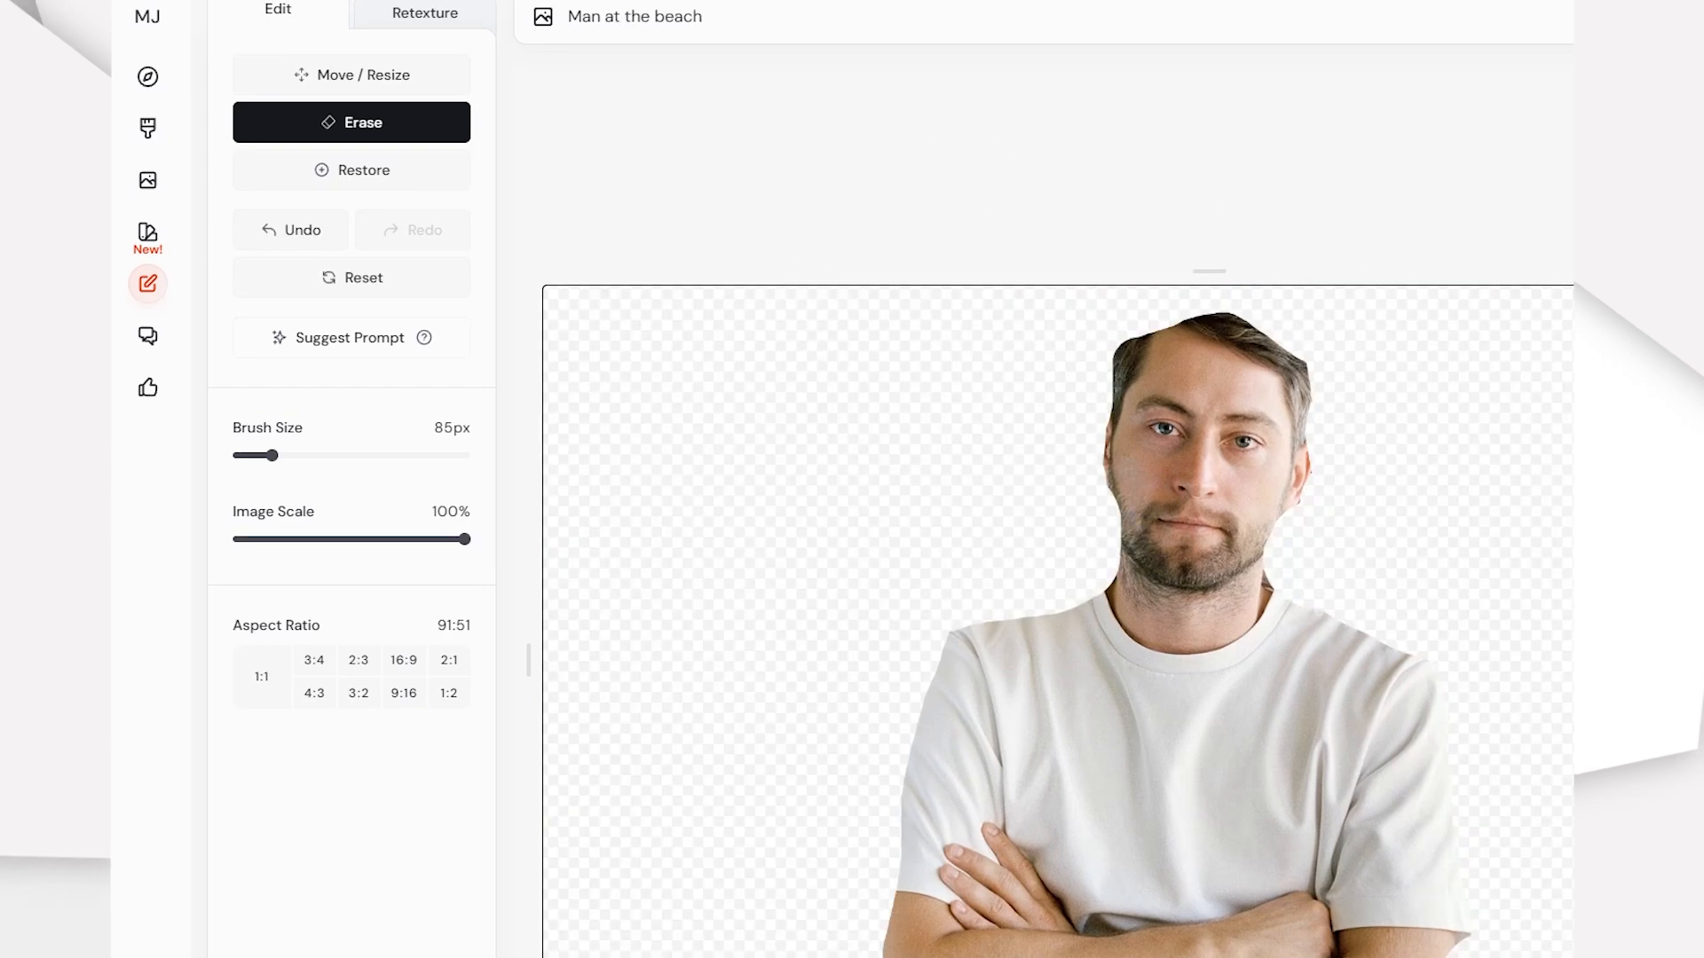
View the Retexture mode's description, return to editing, and preview the Restore brush over the erased background at a larger size
{"action": "left_click_drag", "start_coordinate": [941, 511], "coordinate": [941, 508]}
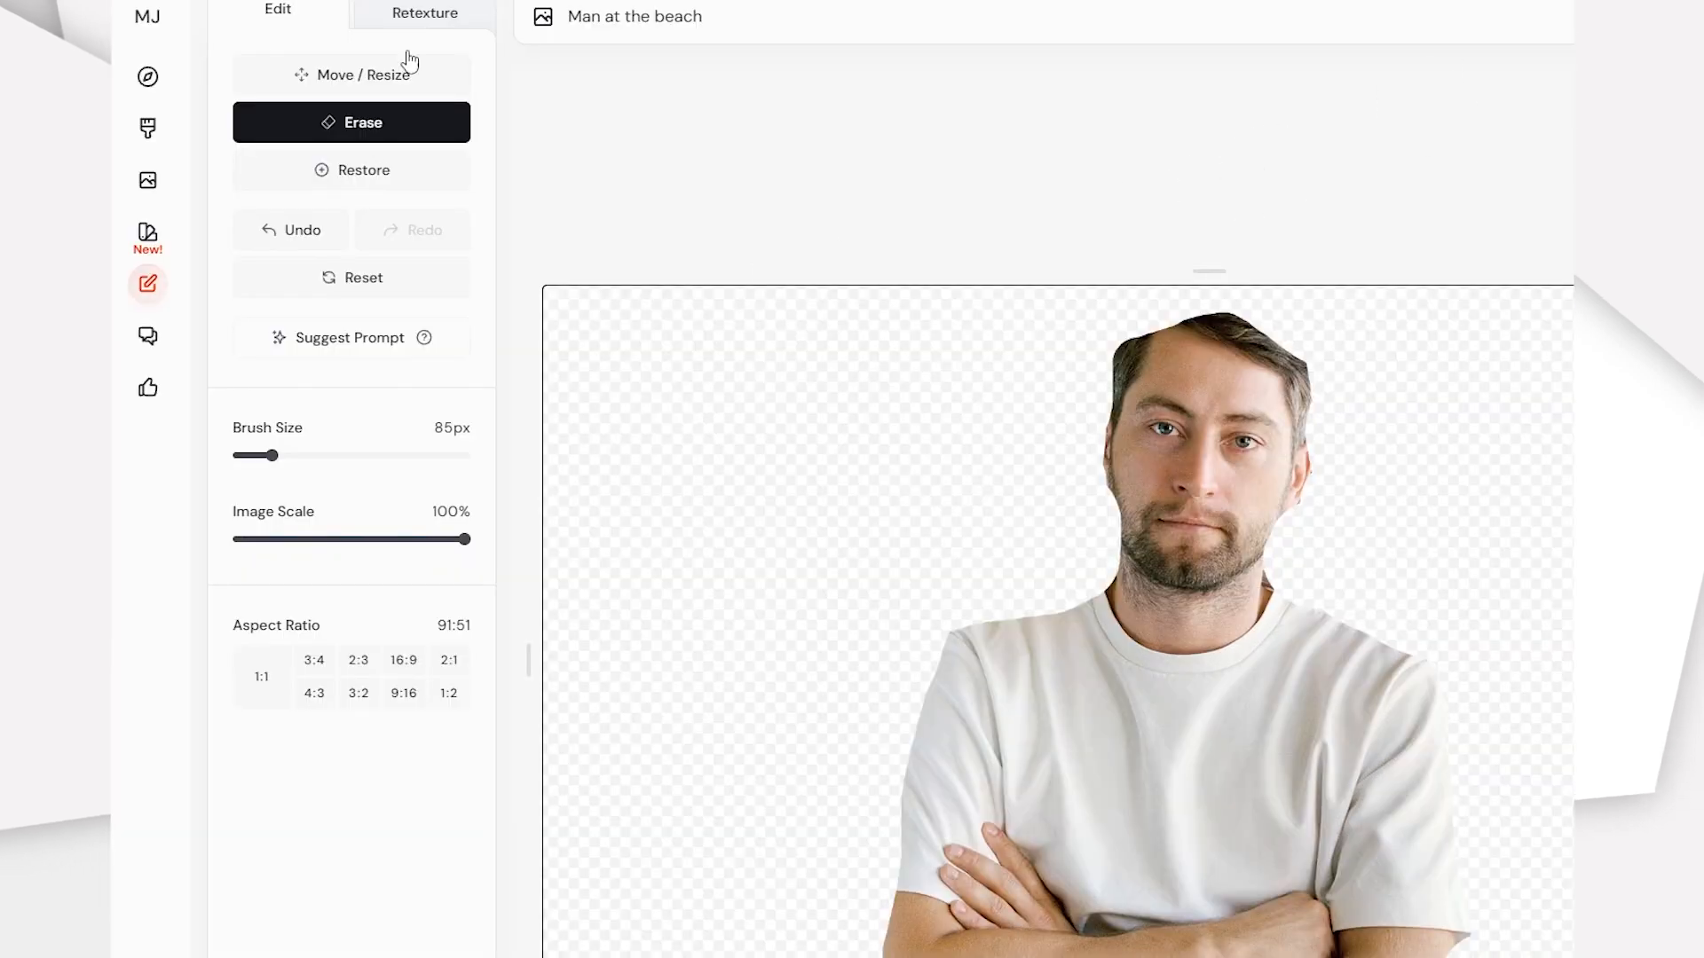
{"action": "left_click", "coordinate": [425, 18]}
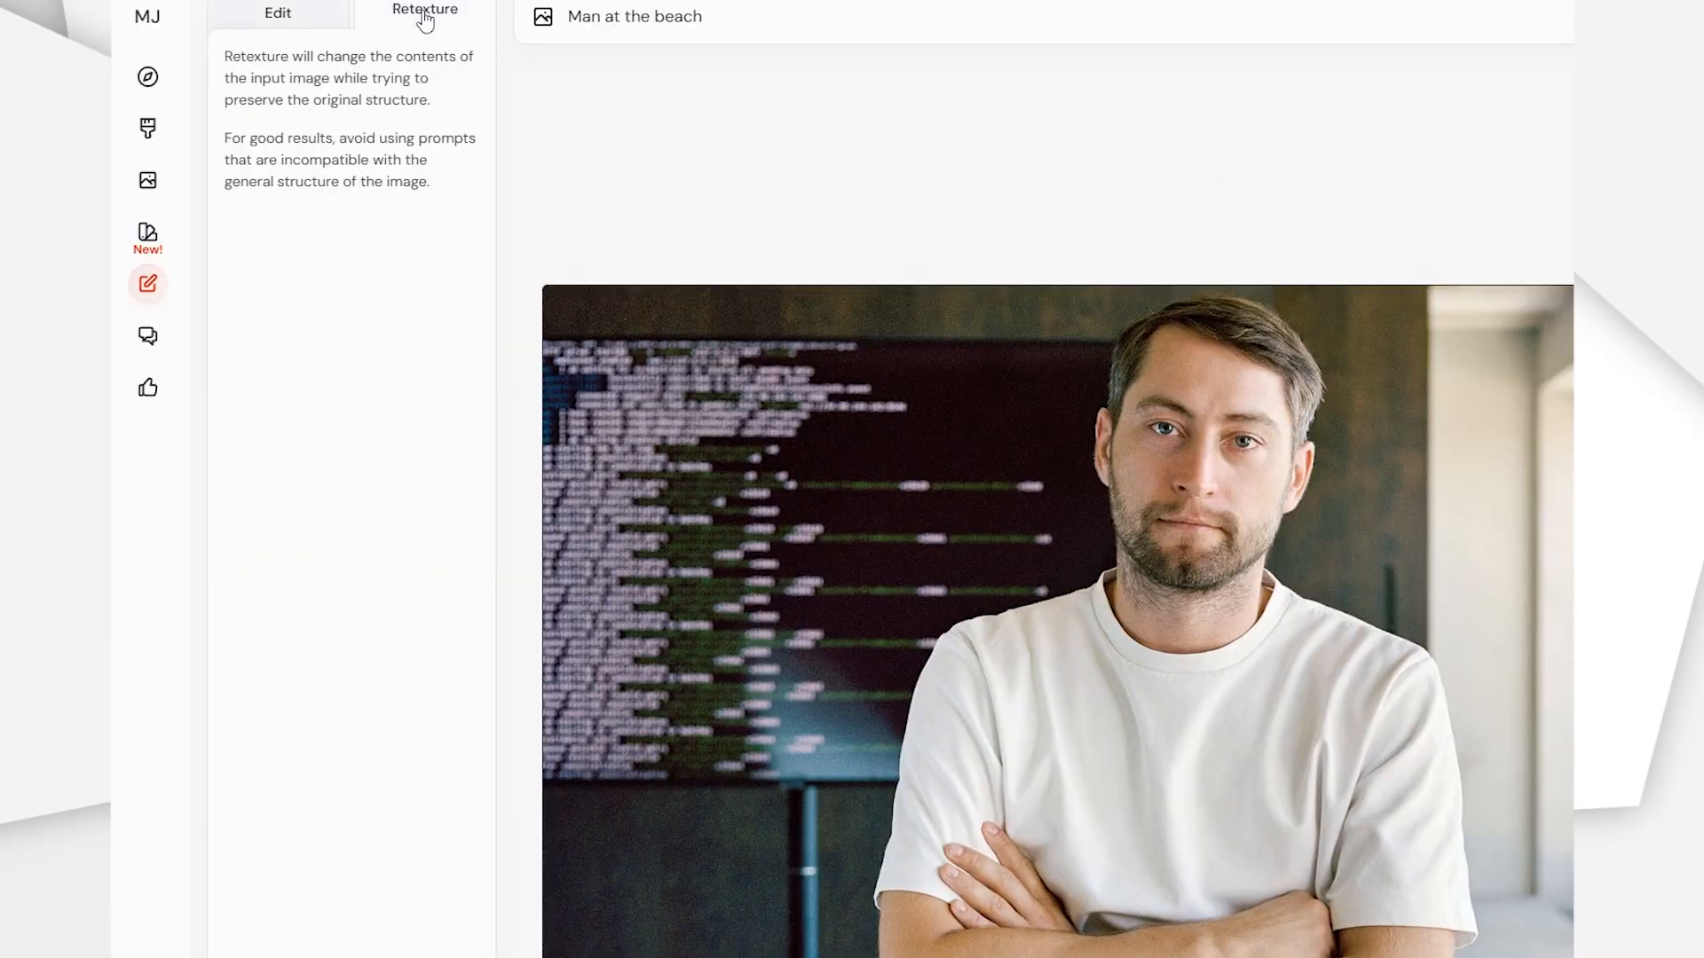
{"action": "left_click", "coordinate": [305, 21]}
{"action": "left_click", "coordinate": [357, 173]}
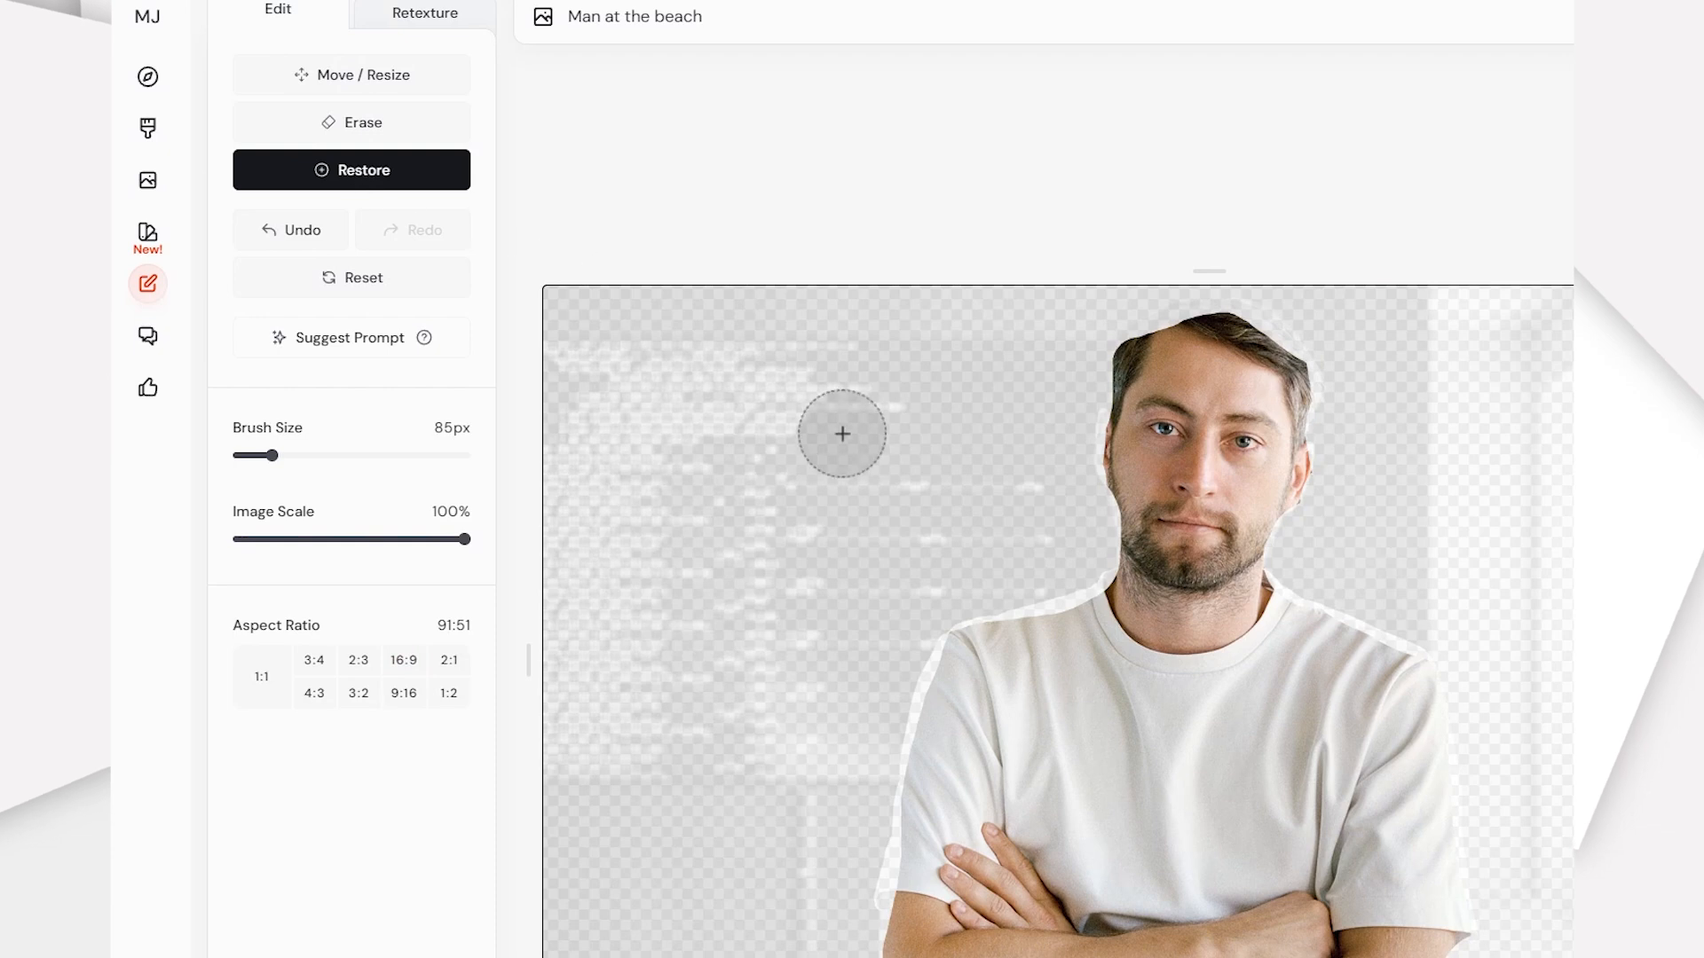
{"action": "scroll", "coordinate": [639, 315], "scroll_direction": "up", "scroll_amount": 5}
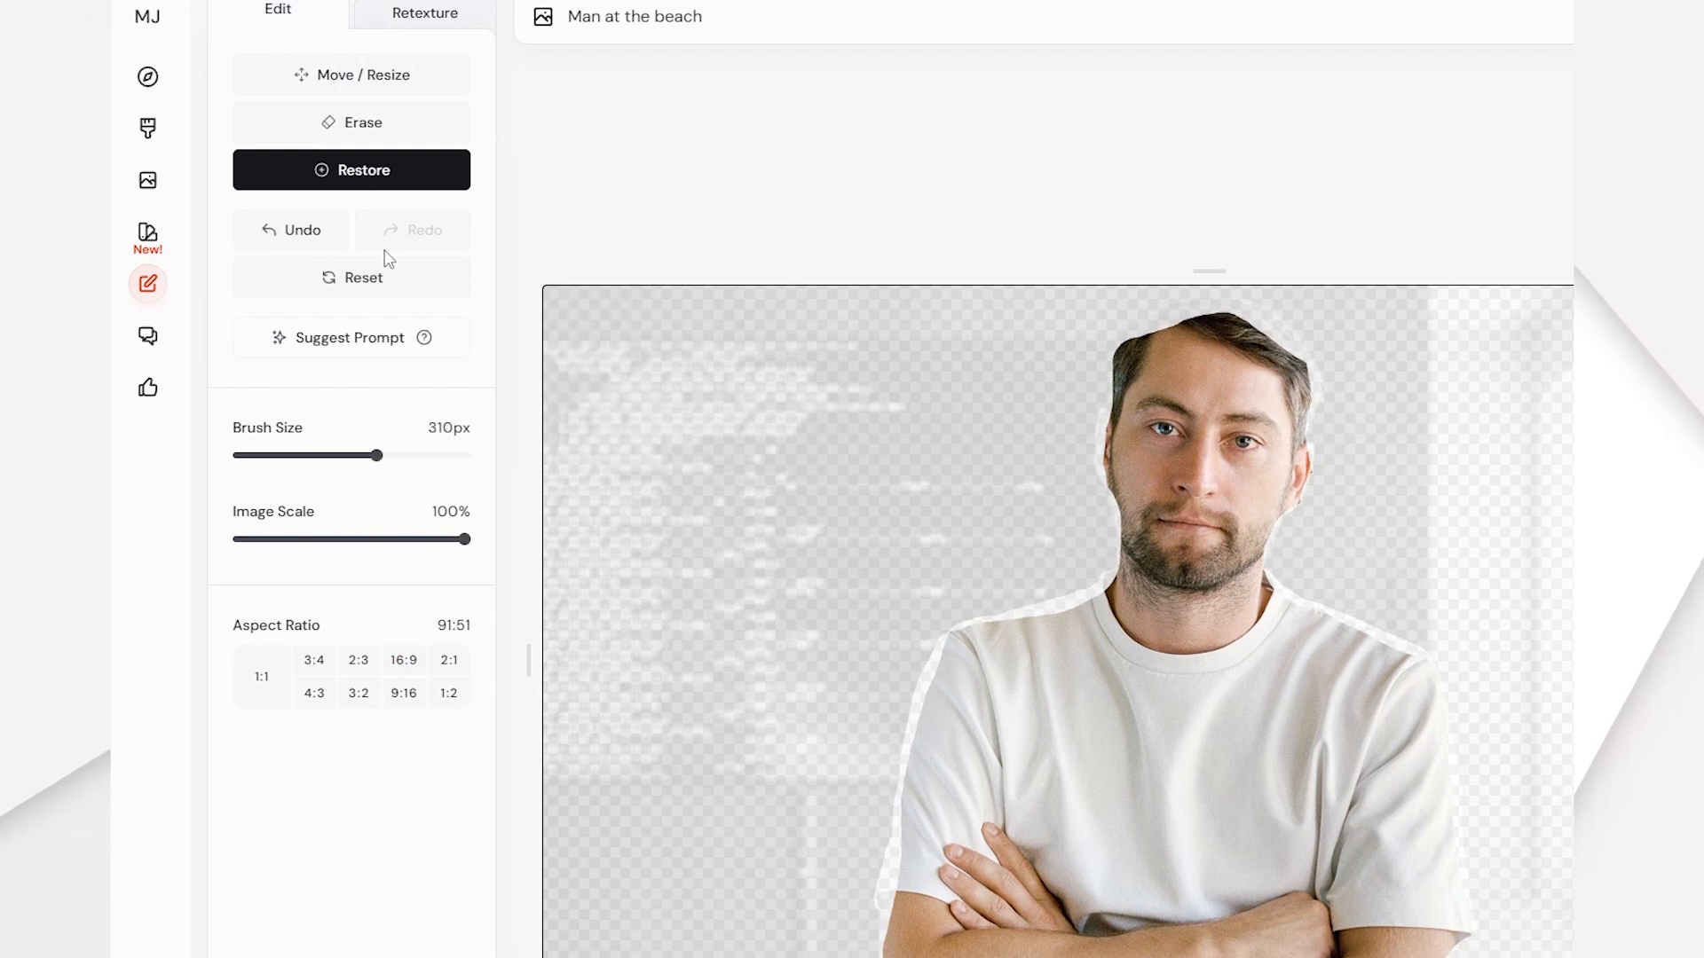
Reset all erasing so the original office photo is restored
{"action": "left_click", "coordinate": [293, 235]}
{"action": "left_click", "coordinate": [359, 286]}
{"action": "scroll", "coordinate": [932, 436], "scroll_direction": "down", "scroll_amount": 3}
{"action": "scroll", "coordinate": [932, 436], "scroll_direction": "down", "scroll_amount": 2}
{"action": "scroll", "coordinate": [1038, 648], "scroll_direction": "down", "scroll_amount": 1}
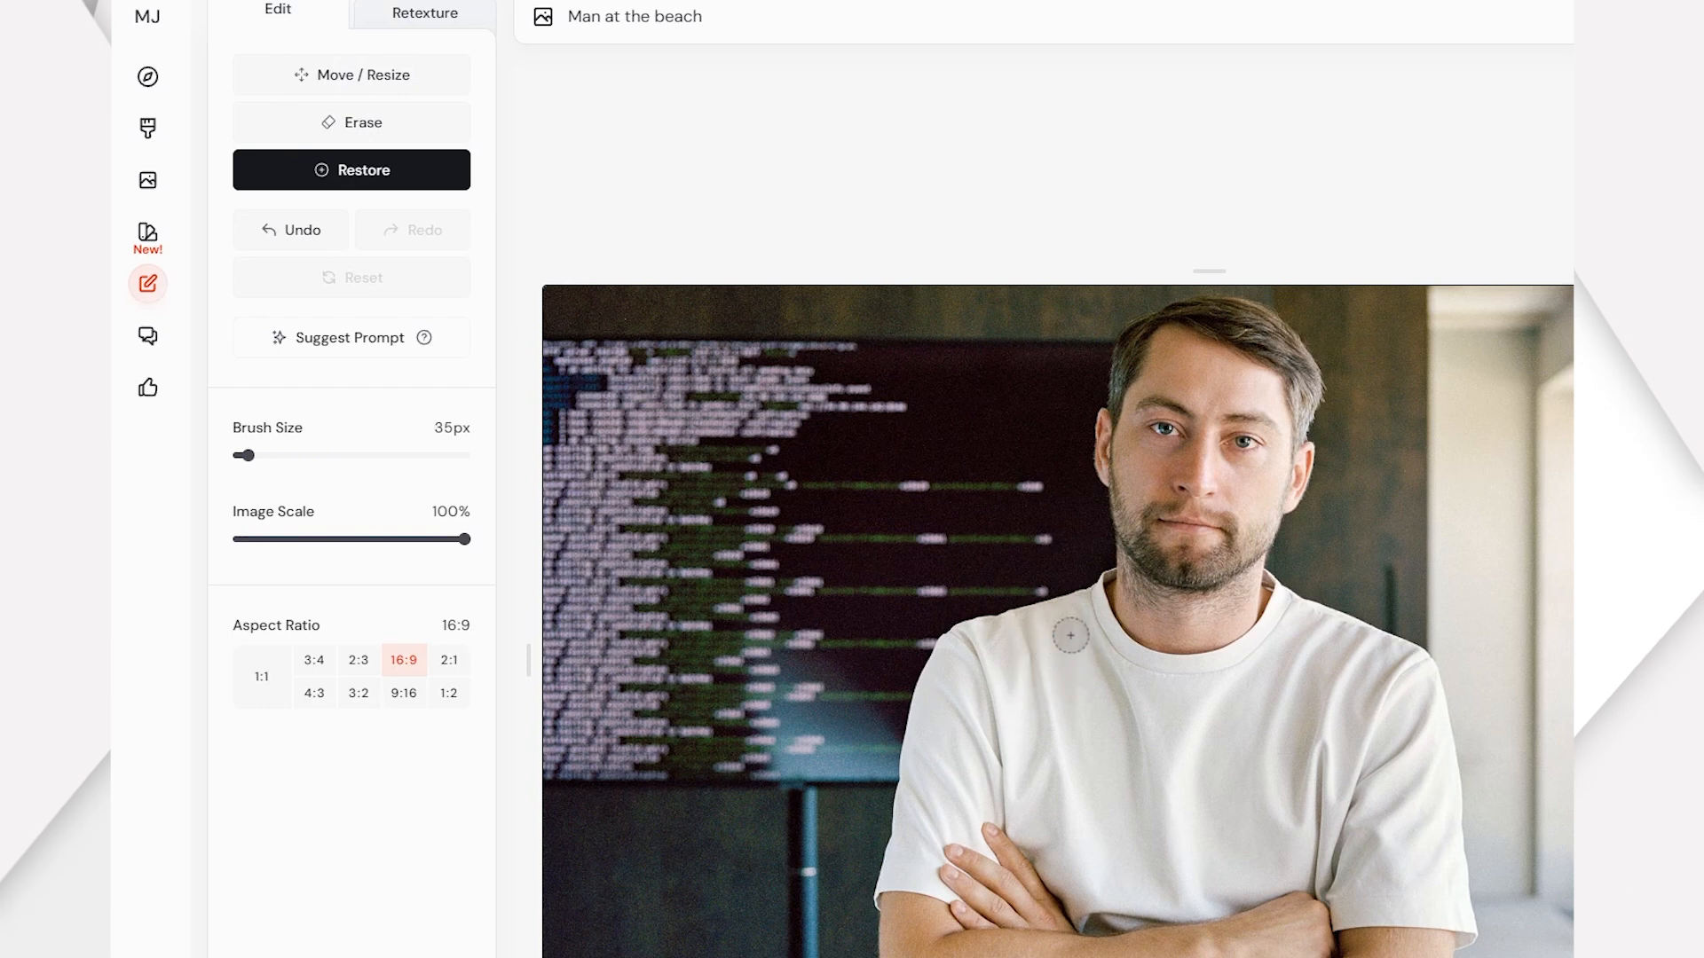
Erase the man's white T-shirt with an 85 px brush, cleaning up the collar, sleeves and hem at 35 px
{"action": "scroll", "coordinate": [1076, 621], "scroll_direction": "up", "scroll_amount": 2}
{"action": "left_click", "coordinate": [1000, 639]}
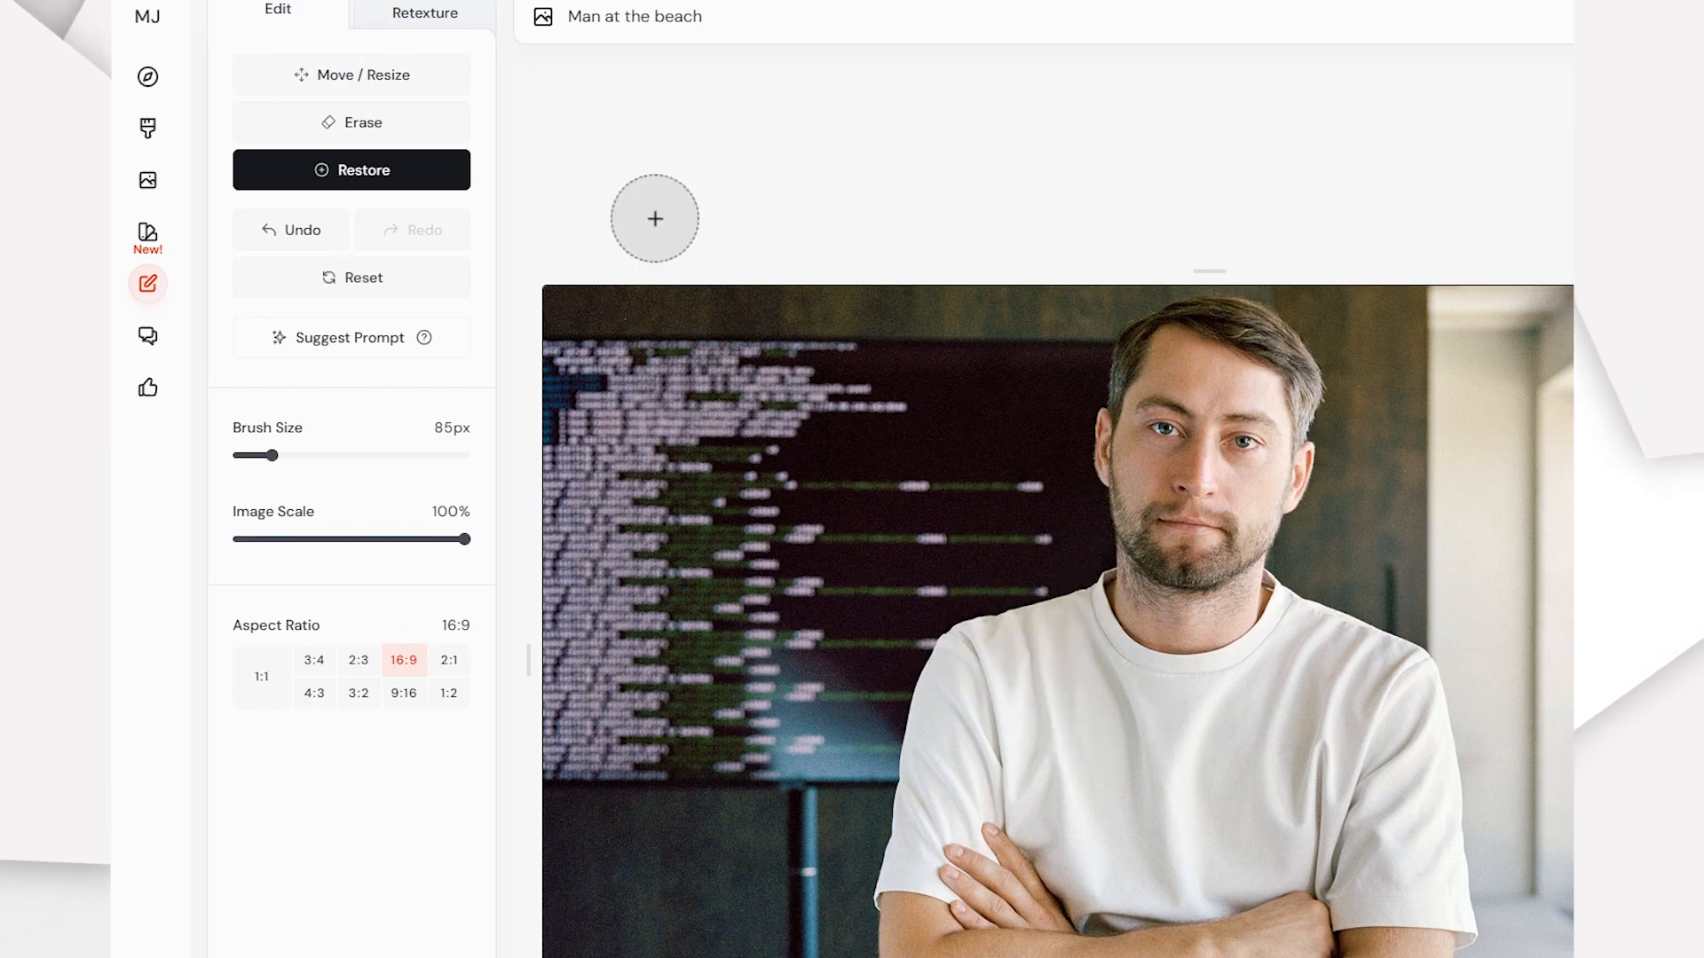
{"action": "left_click", "coordinate": [361, 131]}
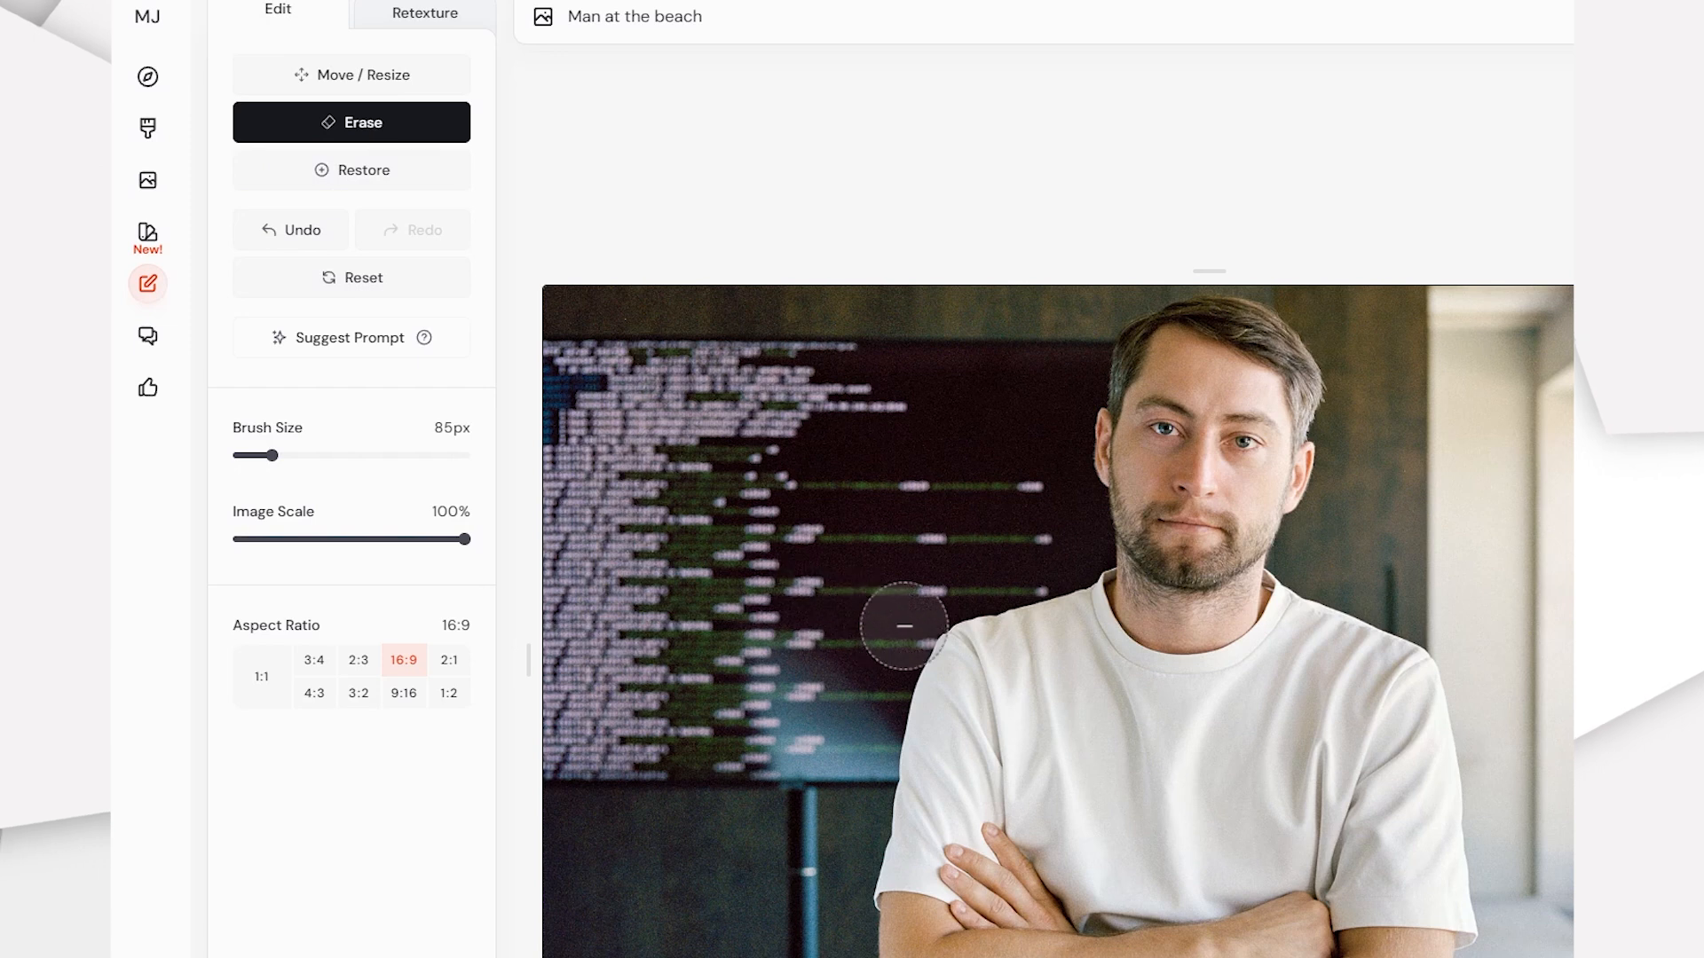
{"action": "left_click", "coordinate": [396, 177]}
{"action": "left_click", "coordinate": [373, 132]}
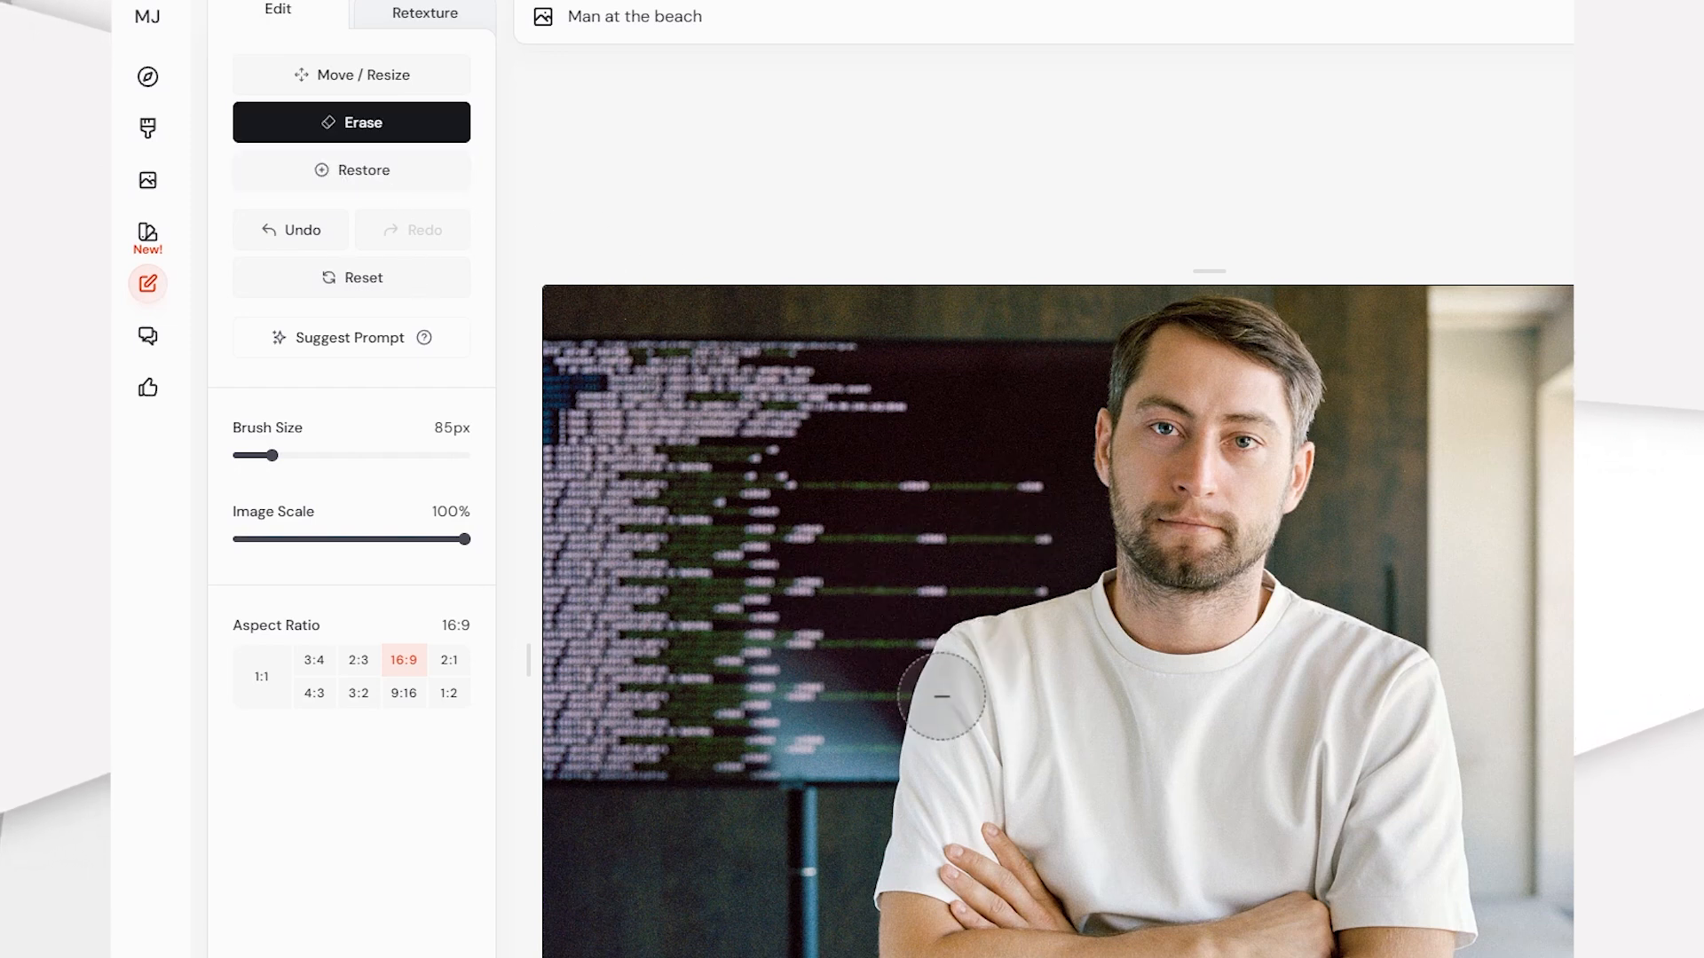
{"action": "mouse_move", "coordinate": [973, 665]}
{"action": "left_mouse_down"}
{"action": "mouse_move", "coordinate": [914, 860]}
{"action": "mouse_move", "coordinate": [992, 811]}
{"action": "mouse_move", "coordinate": [1060, 823]}
{"action": "mouse_move", "coordinate": [1070, 856]}
{"action": "mouse_move", "coordinate": [1126, 885]}
{"action": "mouse_move", "coordinate": [1306, 864]}
{"action": "mouse_move", "coordinate": [1446, 897]}
{"action": "mouse_move", "coordinate": [1403, 677]}
{"action": "mouse_move", "coordinate": [1295, 632]}
{"action": "mouse_move", "coordinate": [1256, 670]}
{"action": "mouse_move", "coordinate": [1178, 693]}
{"action": "mouse_move", "coordinate": [1125, 680]}
{"action": "mouse_move", "coordinate": [1088, 619]}
{"action": "mouse_move", "coordinate": [1023, 635]}
{"action": "mouse_move", "coordinate": [998, 697]}
{"action": "mouse_move", "coordinate": [1006, 748]}
{"action": "mouse_move", "coordinate": [1122, 805]}
{"action": "mouse_move", "coordinate": [1360, 824]}
{"action": "mouse_move", "coordinate": [1357, 750]}
{"action": "mouse_move", "coordinate": [1318, 712]}
{"action": "mouse_move", "coordinate": [1078, 738]}
{"action": "mouse_move", "coordinate": [1308, 772]}
{"action": "left_mouse_up"}
{"action": "scroll", "coordinate": [1314, 621], "scroll_direction": "down", "scroll_amount": 5}
{"action": "mouse_move", "coordinate": [1316, 616]}
{"action": "left_mouse_down"}
{"action": "mouse_move", "coordinate": [1281, 577]}
{"action": "mouse_move", "coordinate": [1282, 605]}
{"action": "left_mouse_up"}
{"action": "left_click_drag", "start_coordinate": [1103, 572], "coordinate": [1106, 594]}
{"action": "mouse_move", "coordinate": [887, 884]}
{"action": "left_mouse_down"}
{"action": "mouse_move", "coordinate": [944, 894]}
{"action": "mouse_move", "coordinate": [930, 859]}
{"action": "mouse_move", "coordinate": [994, 857]}
{"action": "mouse_move", "coordinate": [1035, 819]}
{"action": "mouse_move", "coordinate": [1086, 924]}
{"action": "mouse_move", "coordinate": [1084, 905]}
{"action": "mouse_move", "coordinate": [1356, 904]}
{"action": "mouse_move", "coordinate": [1474, 921]}
{"action": "left_mouse_up"}
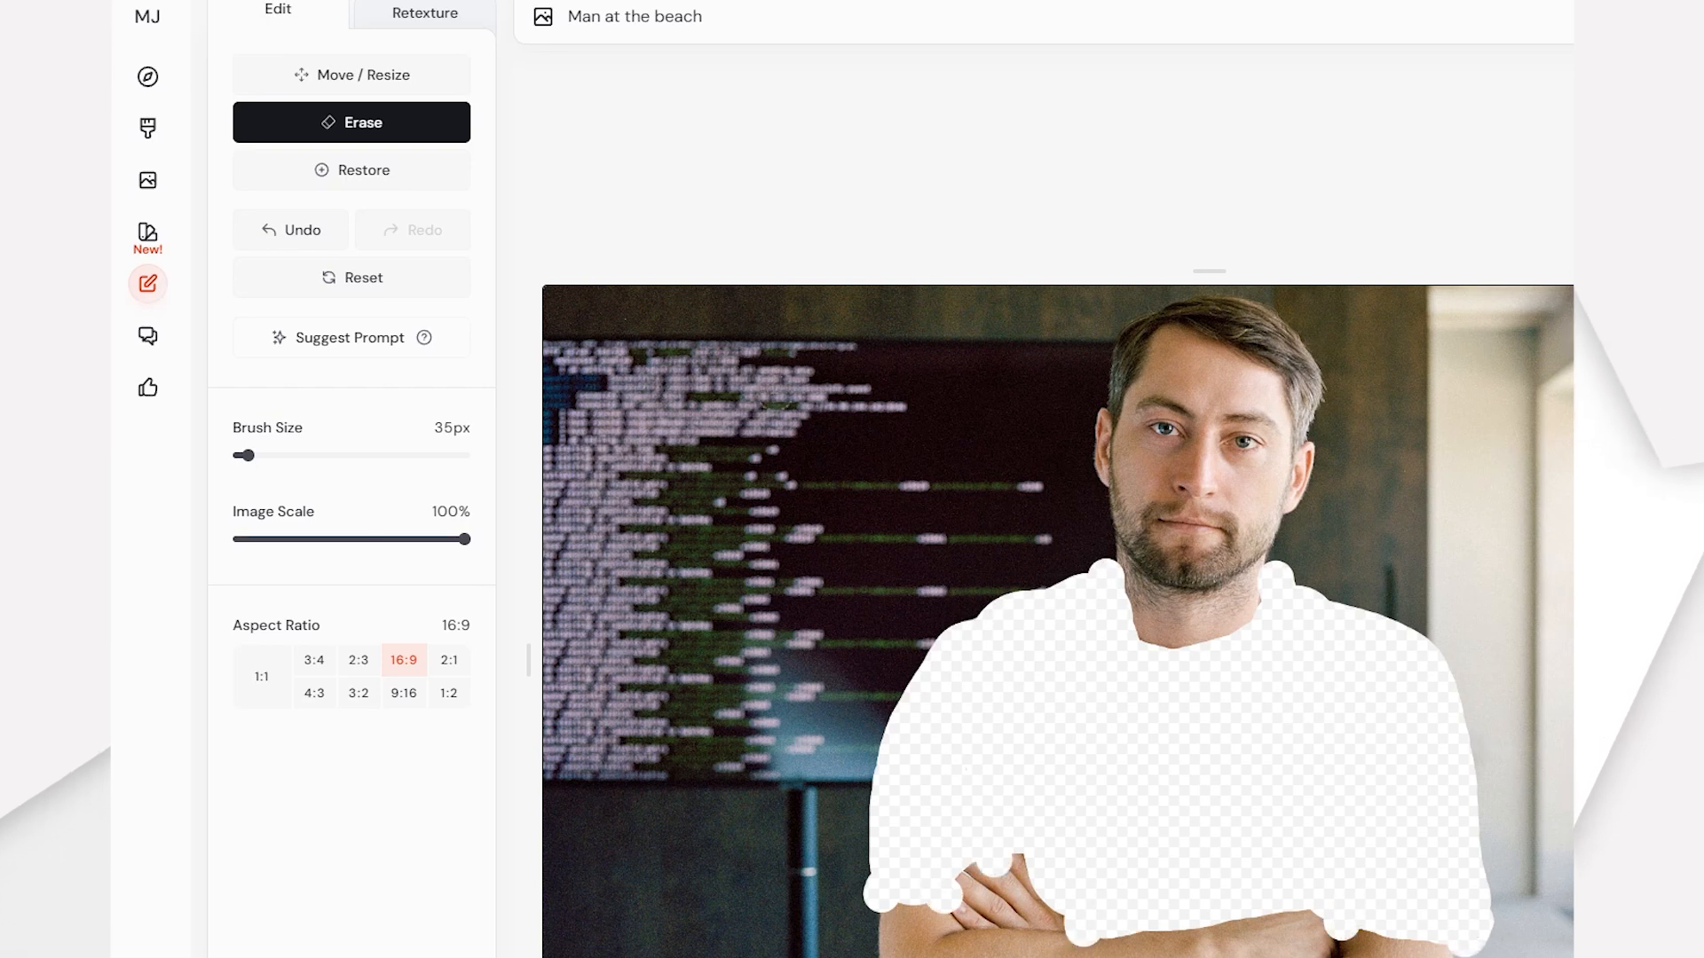
Change the prompt to "Man wearing a pink hoodie" and generate the edited image
{"action": "left_click_drag", "start_coordinate": [746, 15], "coordinate": [605, 17]}
{"action": "type", "text": "wearing"}
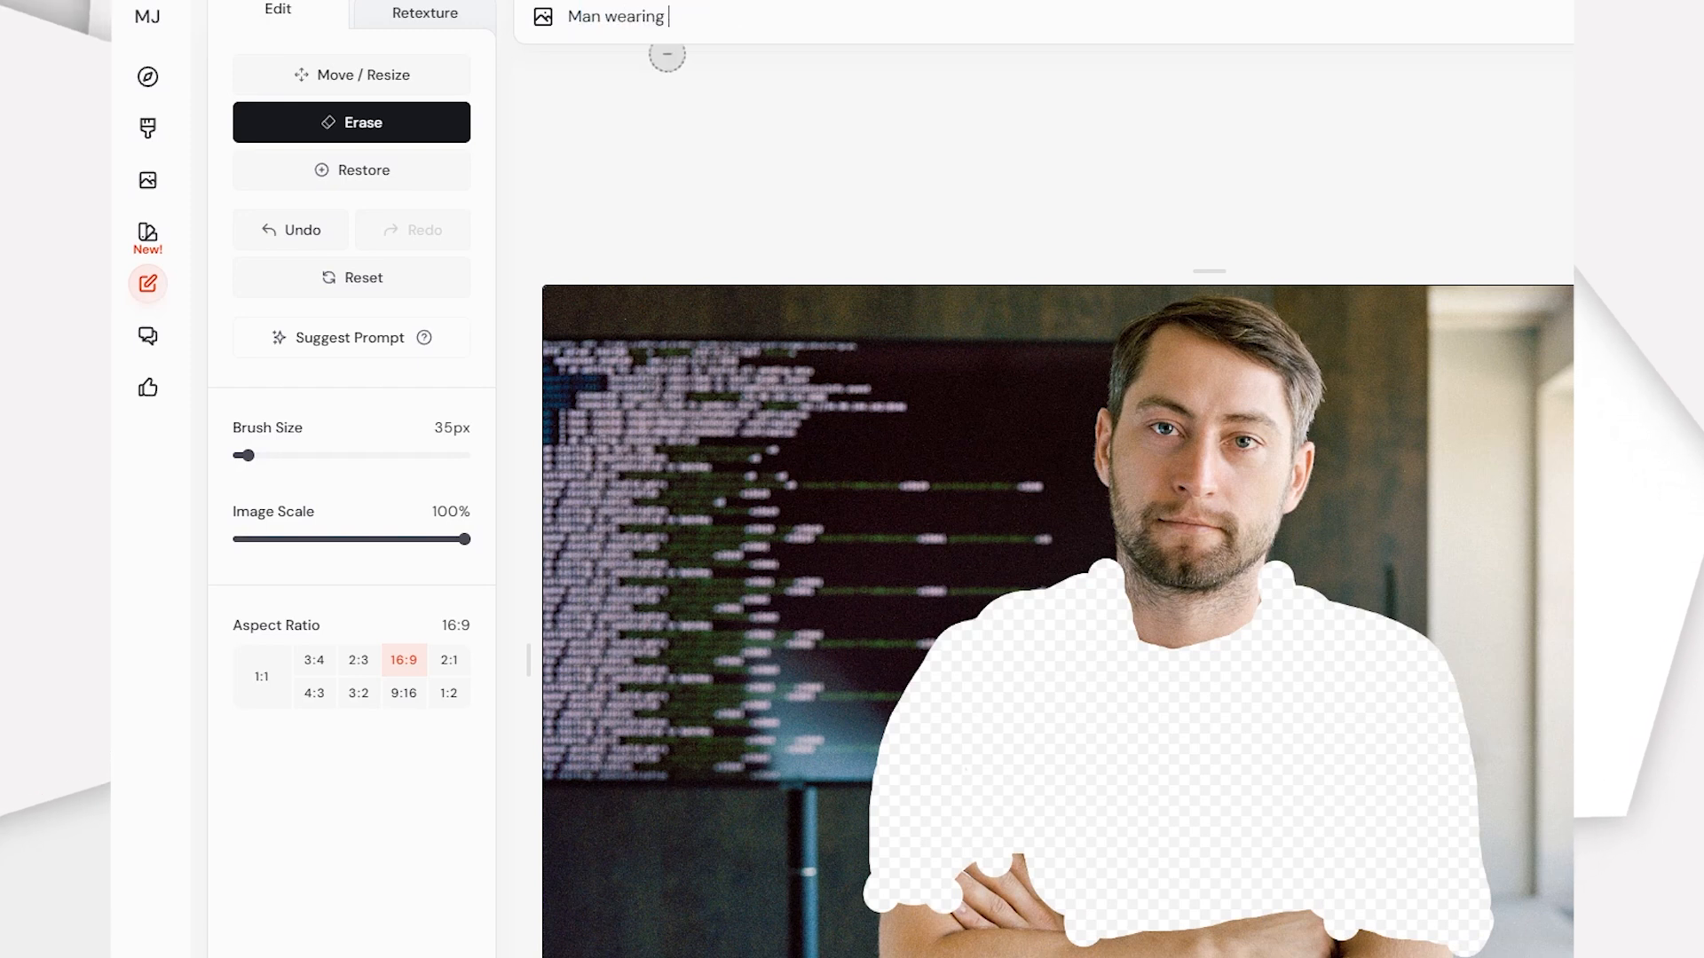
{"action": "type", "text": " a pink hoodie"}
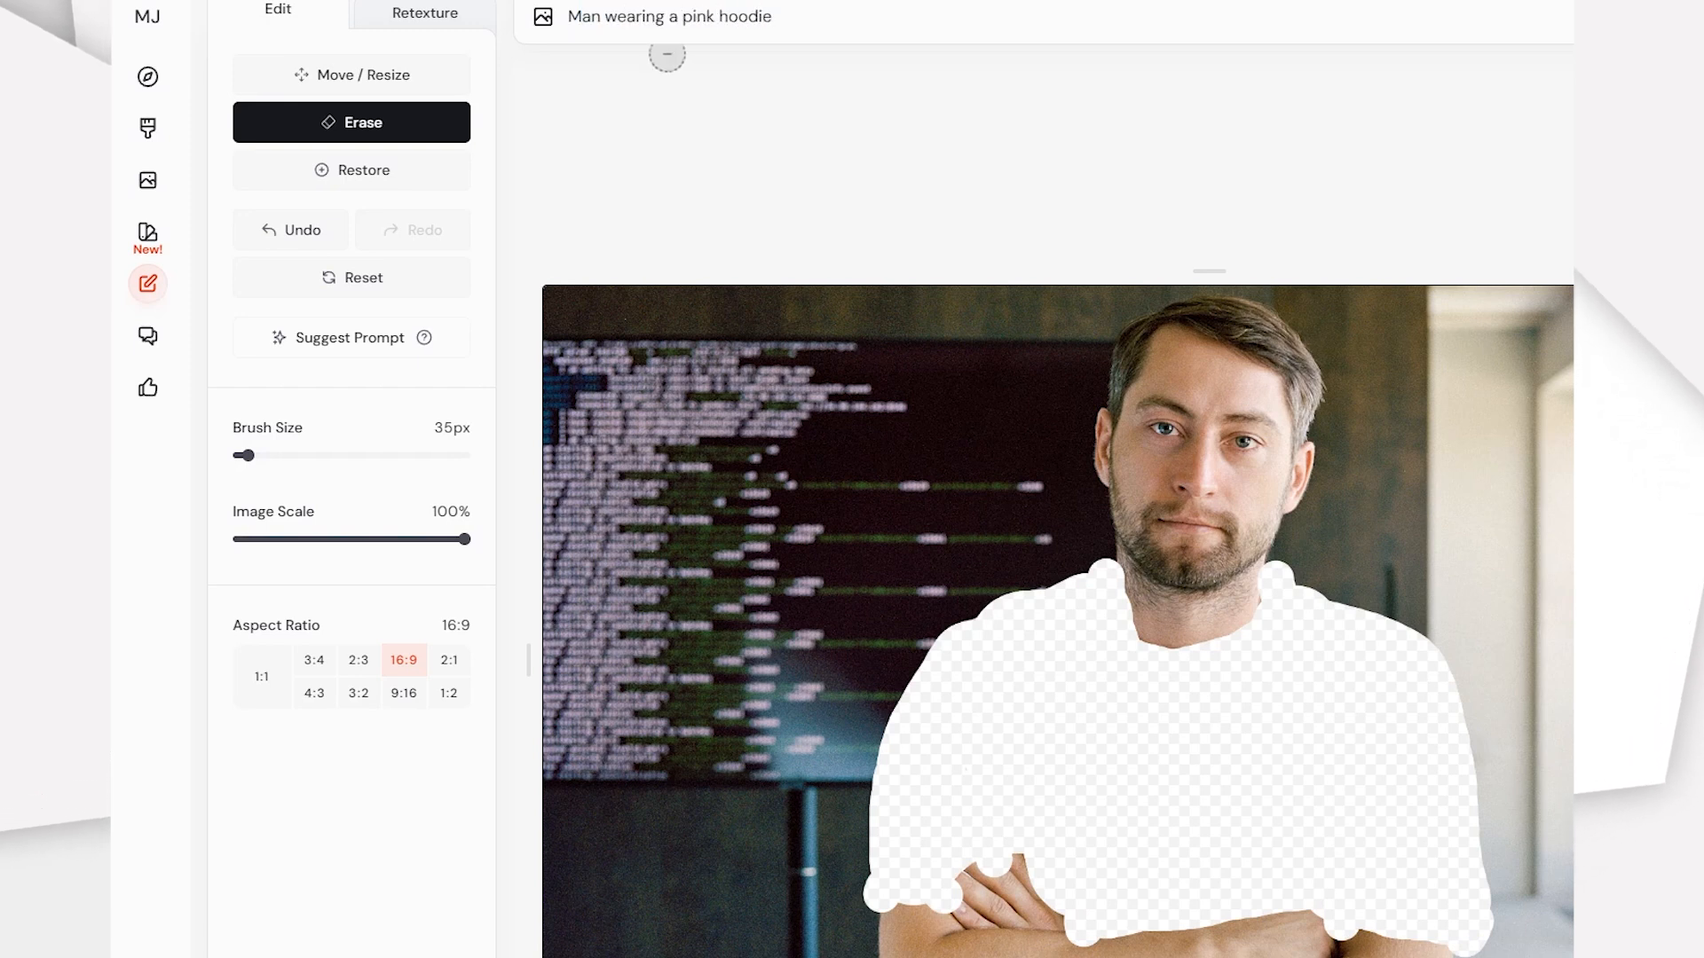
{"action": "key", "text": "Return"}
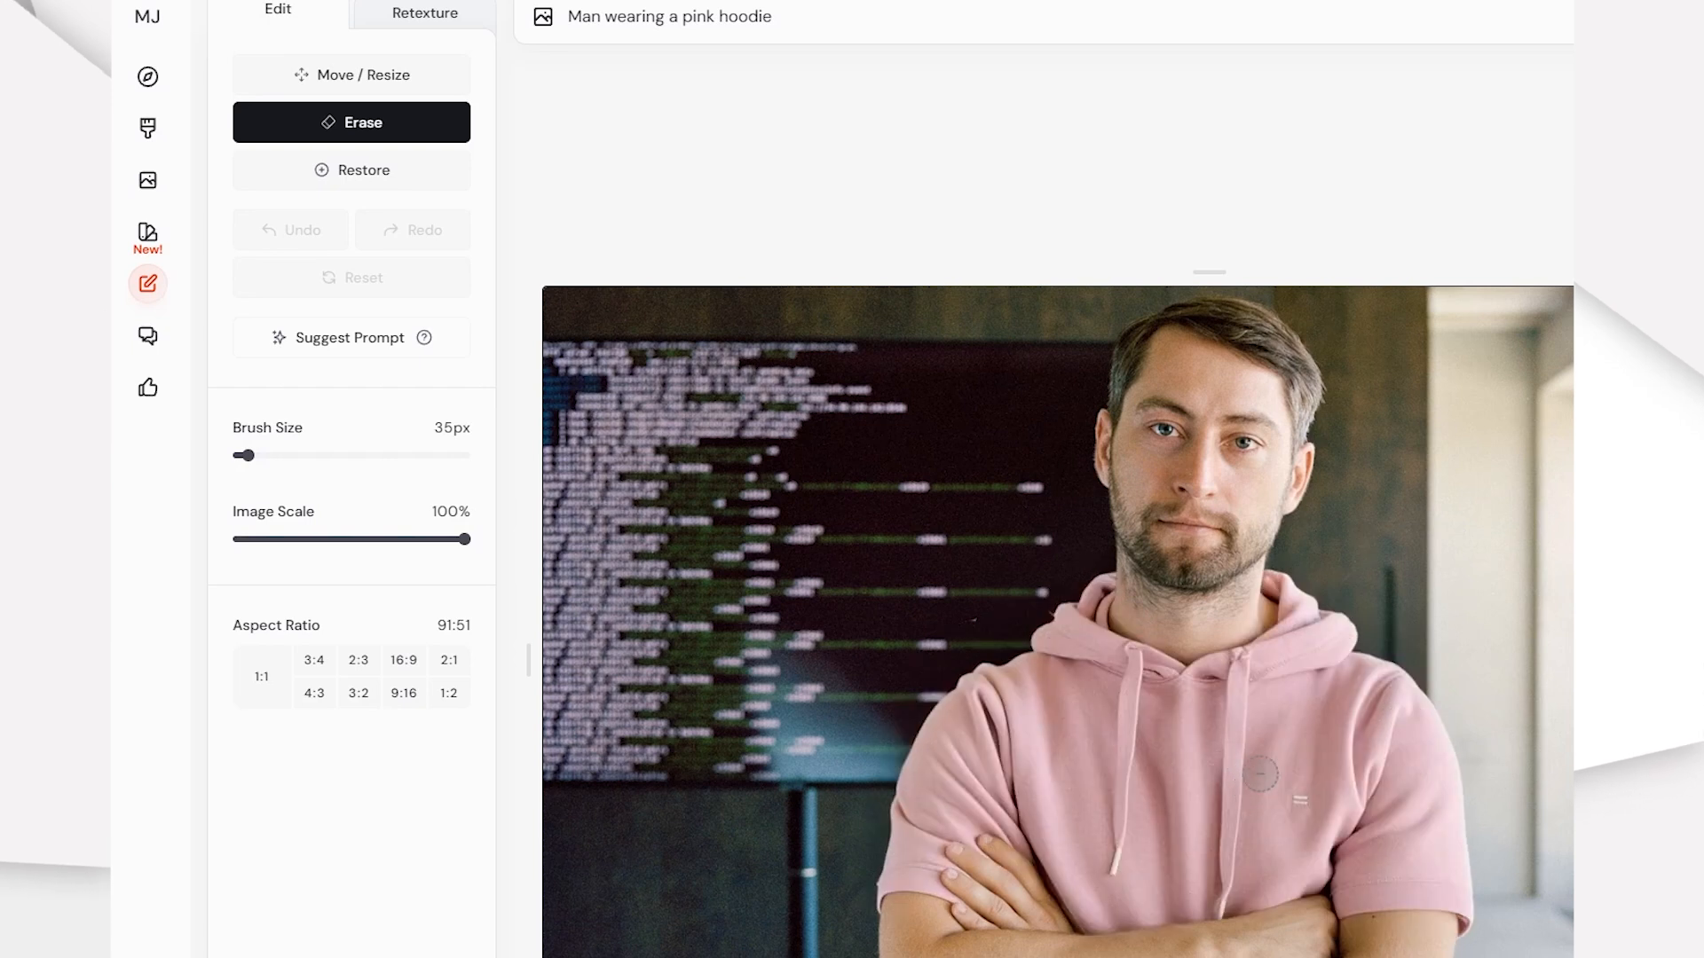
Reset the generated hoodie image to the original white T-shirt photo and make Erase the active tool
{"action": "left_click", "coordinate": [440, 182]}
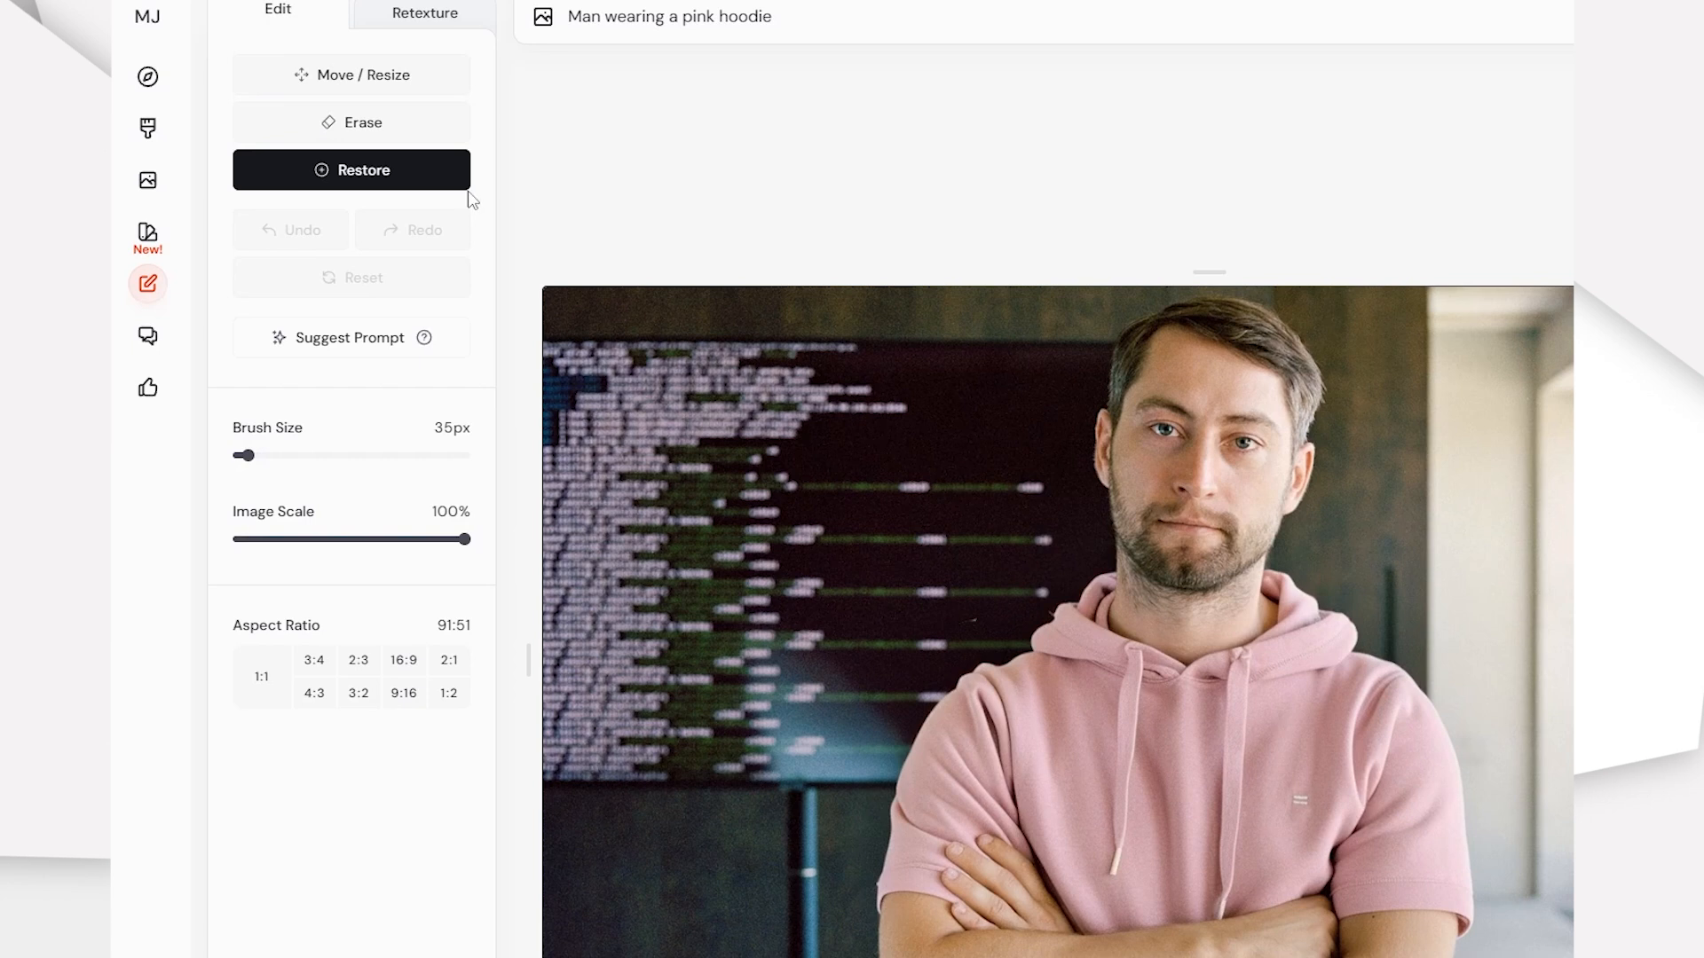
{"action": "scroll", "coordinate": [967, 670], "scroll_direction": "up", "scroll_amount": 5}
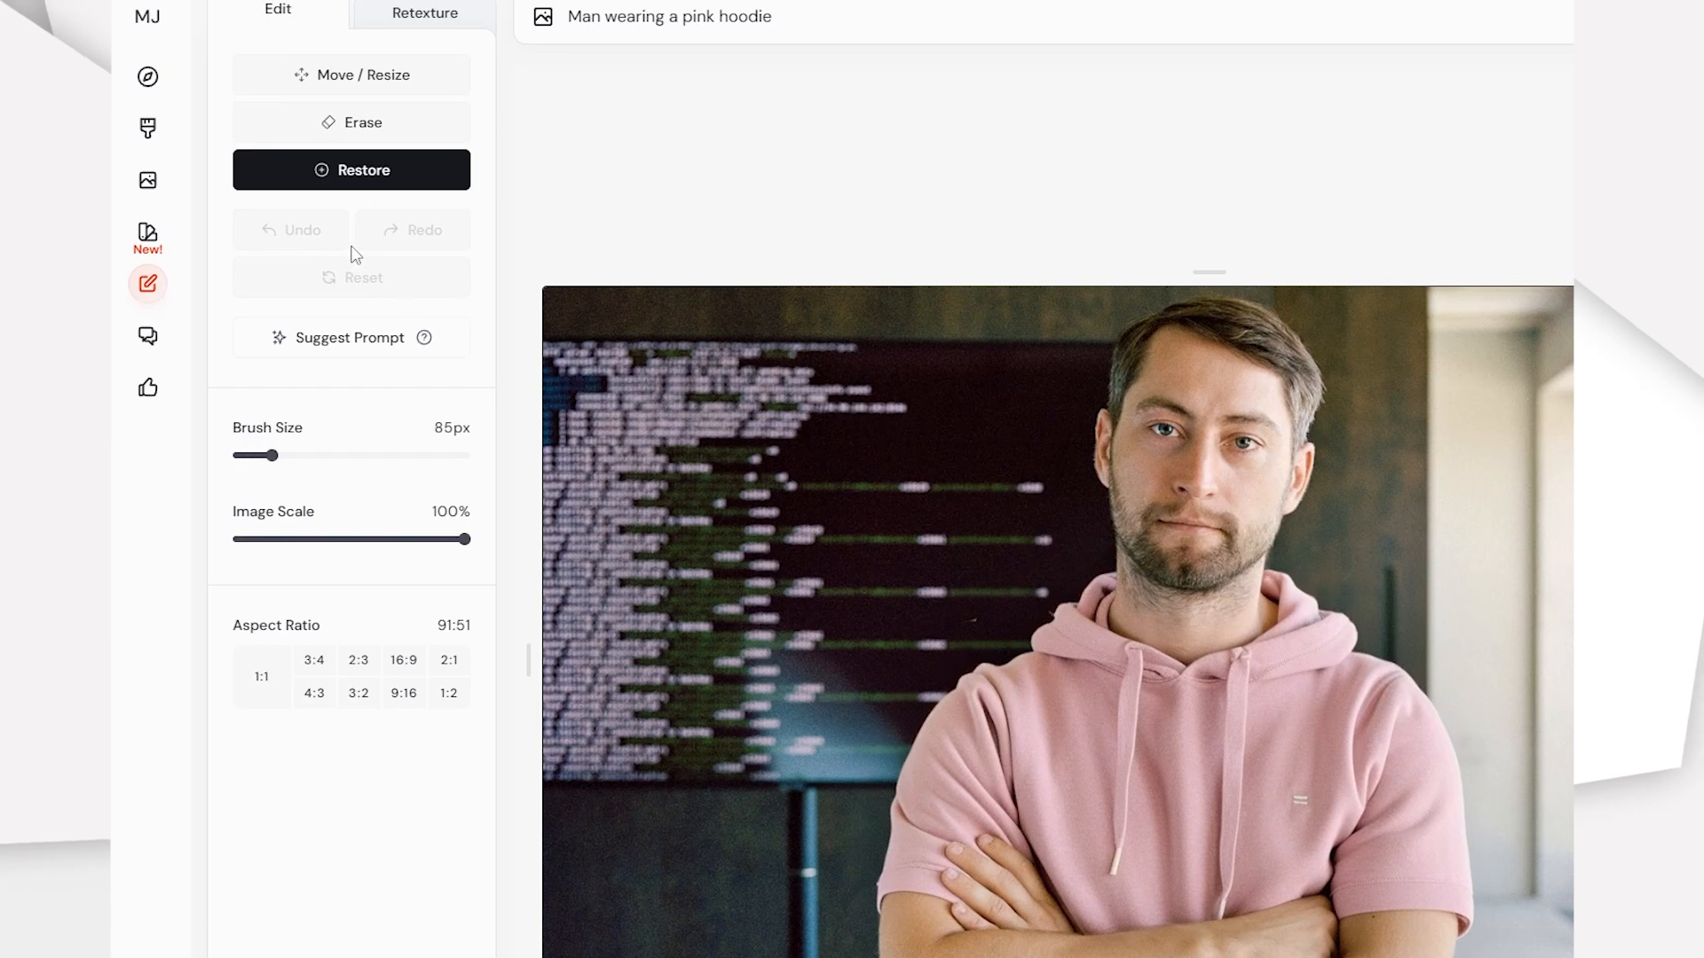
{"action": "left_click", "coordinate": [340, 125]}
{"action": "left_click", "coordinate": [700, 316]}
{"action": "left_click", "coordinate": [377, 278]}
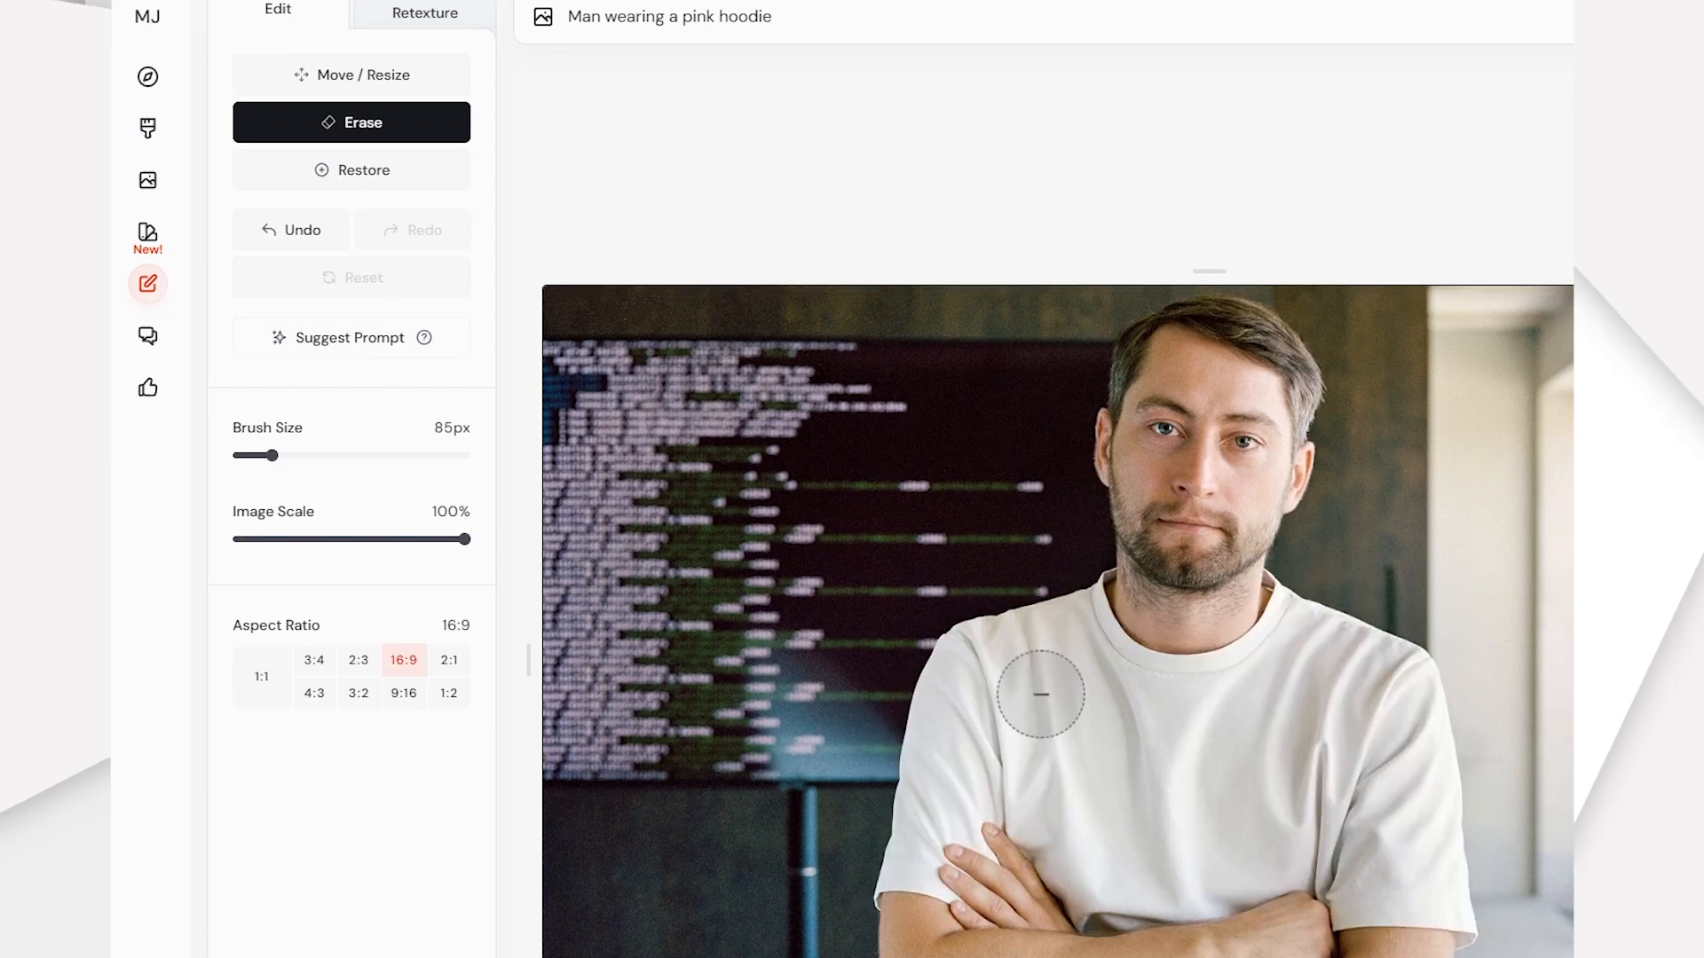
Erase the T-shirt together with the crossed arms using a 110 px brush and generate again with the same prompt
{"action": "scroll", "coordinate": [962, 657], "scroll_direction": "up", "scroll_amount": 5}
{"action": "left_click_drag", "start_coordinate": [970, 671], "coordinate": [928, 957]}
{"action": "mouse_move", "coordinate": [1409, 957]}
{"action": "left_mouse_down"}
{"action": "mouse_move", "coordinate": [1407, 742]}
{"action": "mouse_move", "coordinate": [1287, 630]}
{"action": "mouse_move", "coordinate": [1133, 692]}
{"action": "mouse_move", "coordinate": [1092, 621]}
{"action": "mouse_move", "coordinate": [1019, 650]}
{"action": "mouse_move", "coordinate": [994, 912]}
{"action": "mouse_move", "coordinate": [1387, 913]}
{"action": "mouse_move", "coordinate": [1201, 722]}
{"action": "mouse_move", "coordinate": [1179, 791]}
{"action": "mouse_move", "coordinate": [1218, 847]}
{"action": "left_mouse_up"}
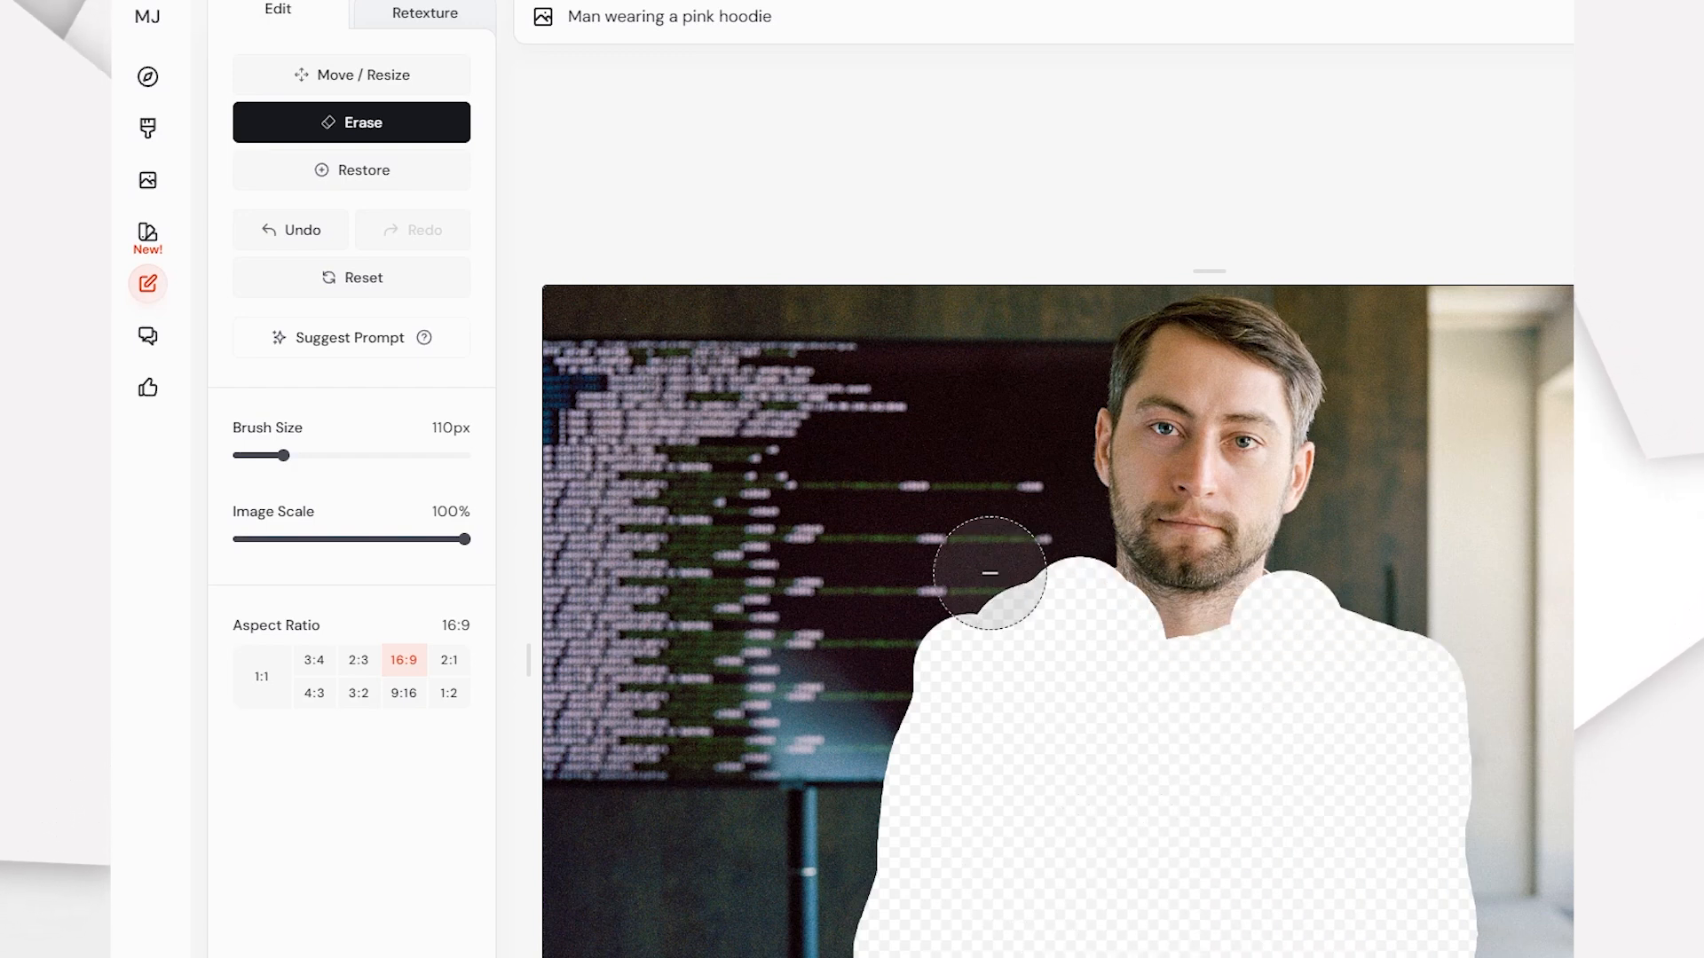
{"action": "scroll", "coordinate": [1023, 497], "scroll_direction": "down", "scroll_amount": 3}
{"action": "scroll", "coordinate": [1022, 497], "scroll_direction": "down", "scroll_amount": 3}
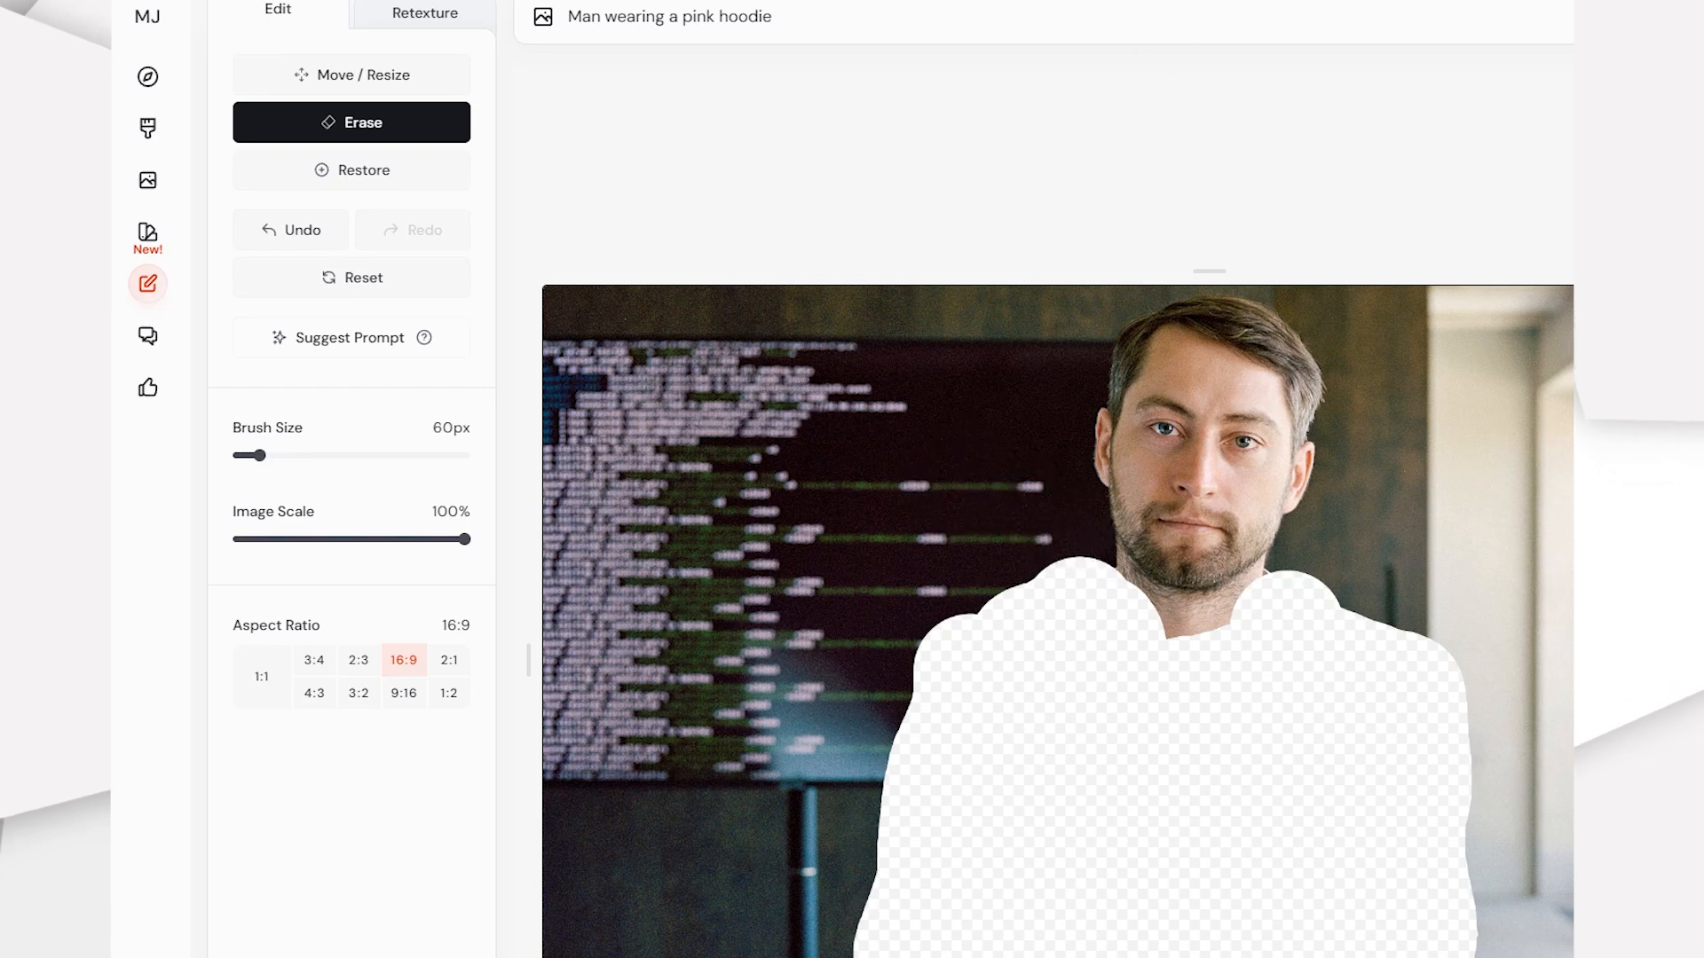
{"action": "key", "text": "Return"}
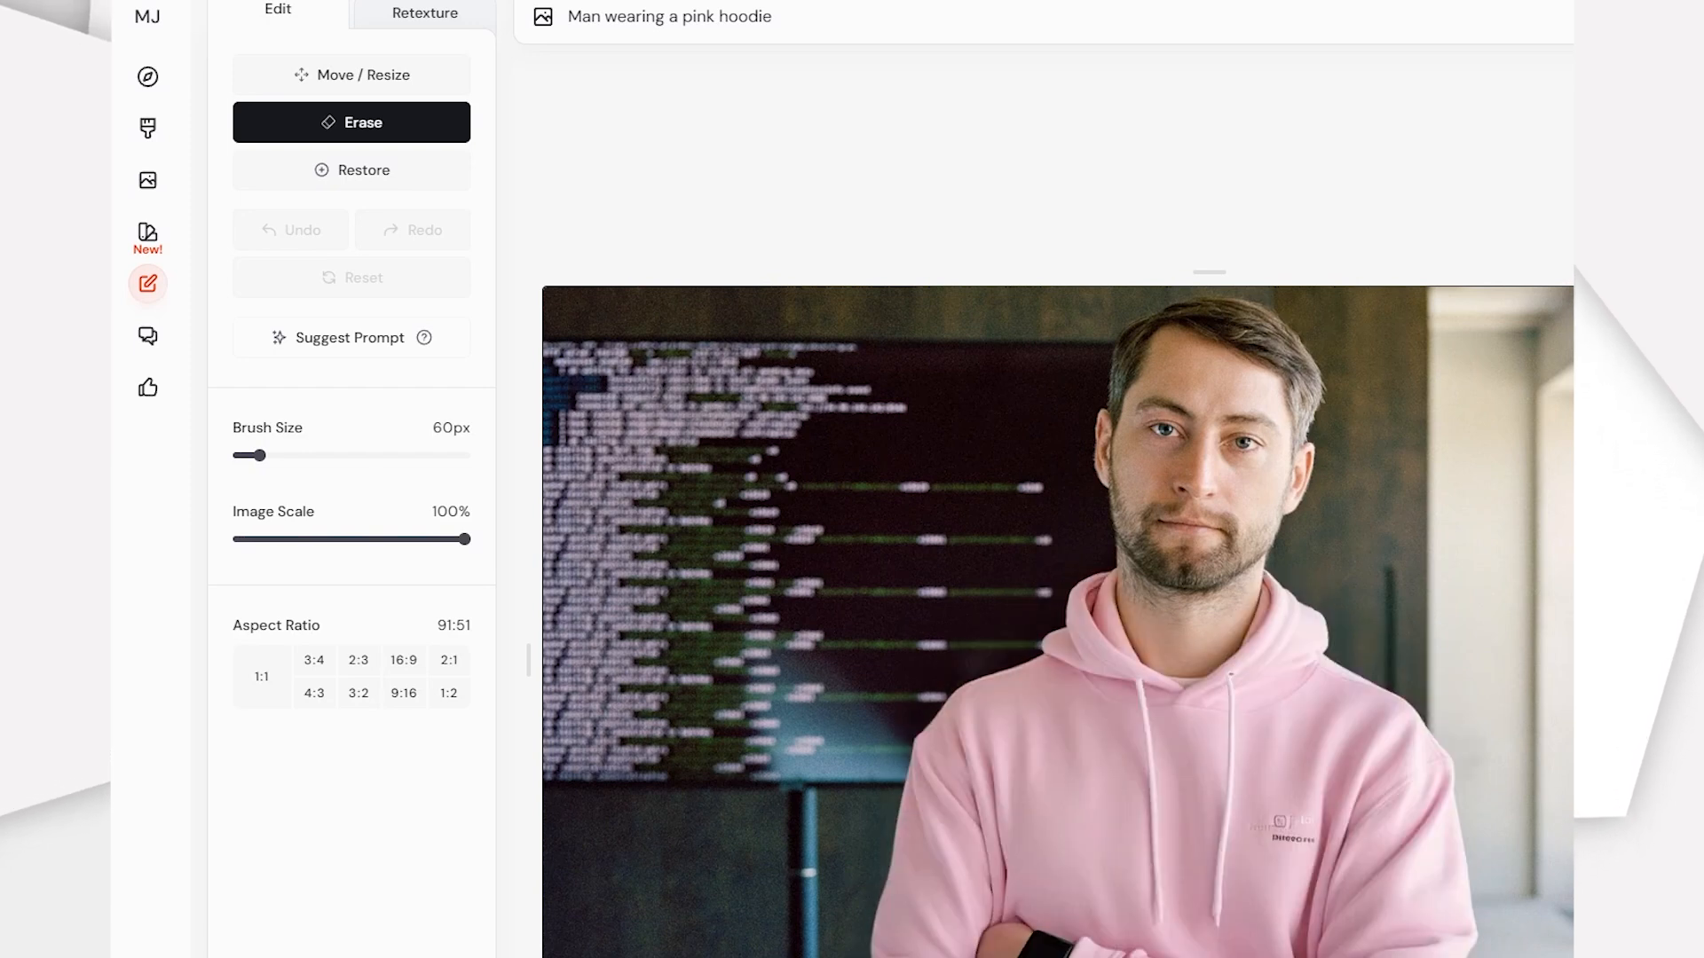
Compare the generated pink hoodie versions, checking the sleeves, arms and chest details
{"action": "mouse_move", "coordinate": [259, 455]}
{"action": "left_mouse_down"}
{"action": "mouse_move", "coordinate": [236, 455]}
{"action": "mouse_move", "coordinate": [294, 455]}
{"action": "left_mouse_up"}
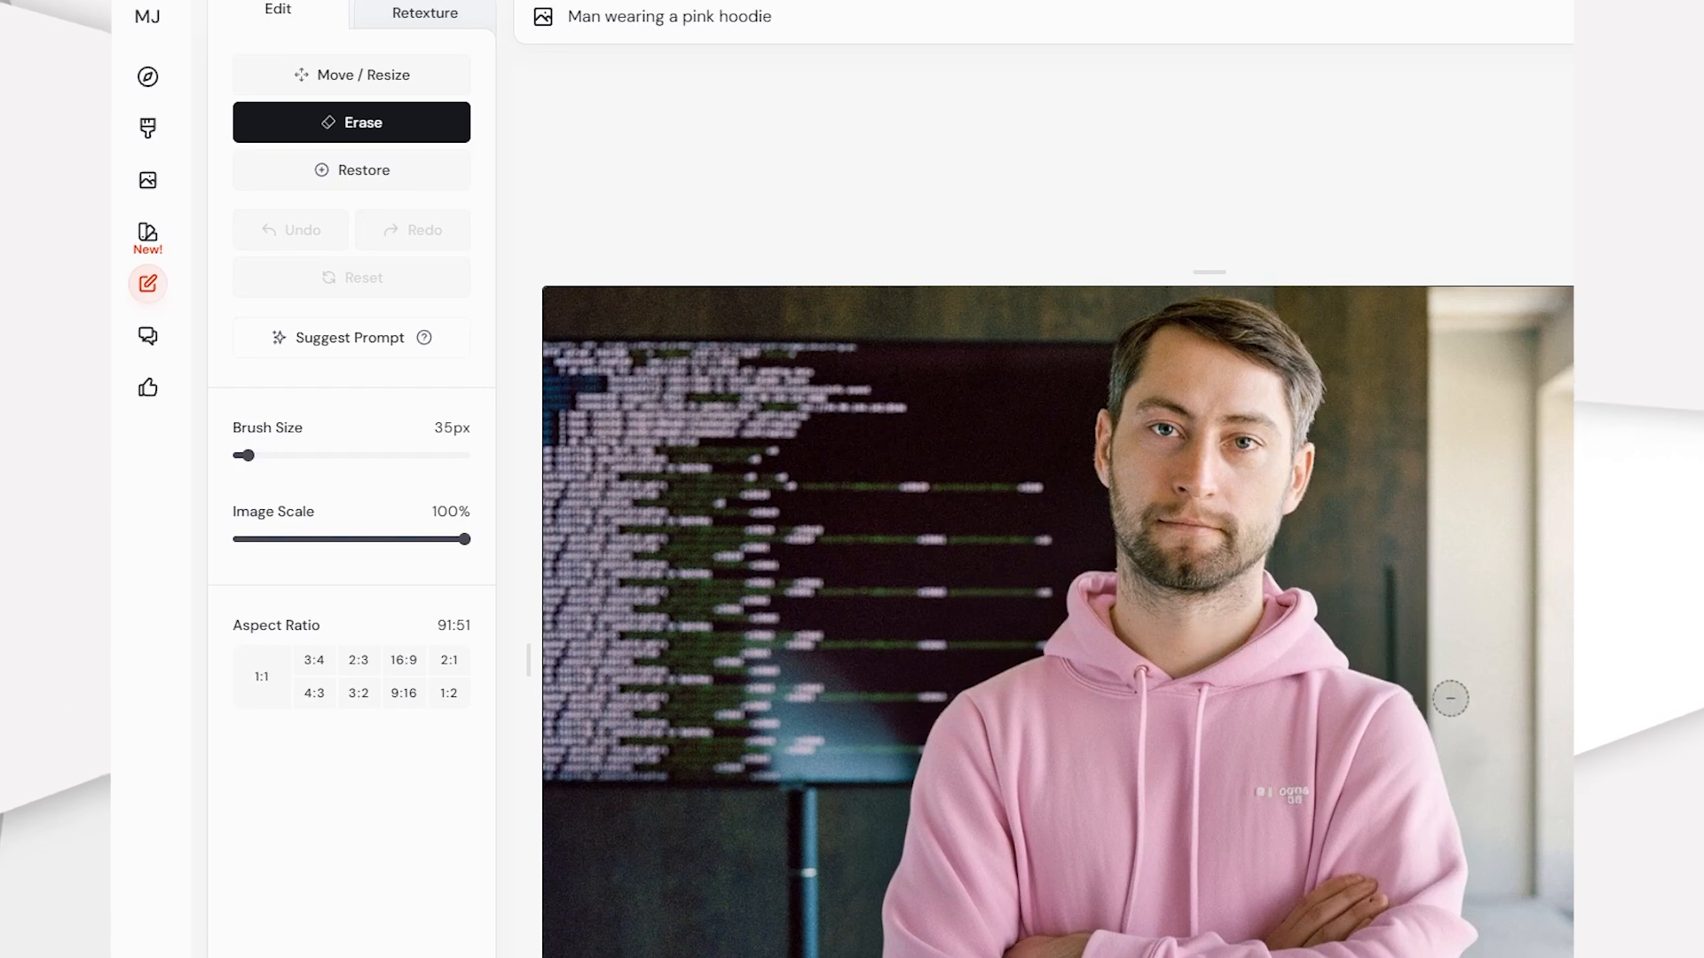
{"action": "scroll", "coordinate": [1463, 680], "scroll_direction": "up", "scroll_amount": 5}
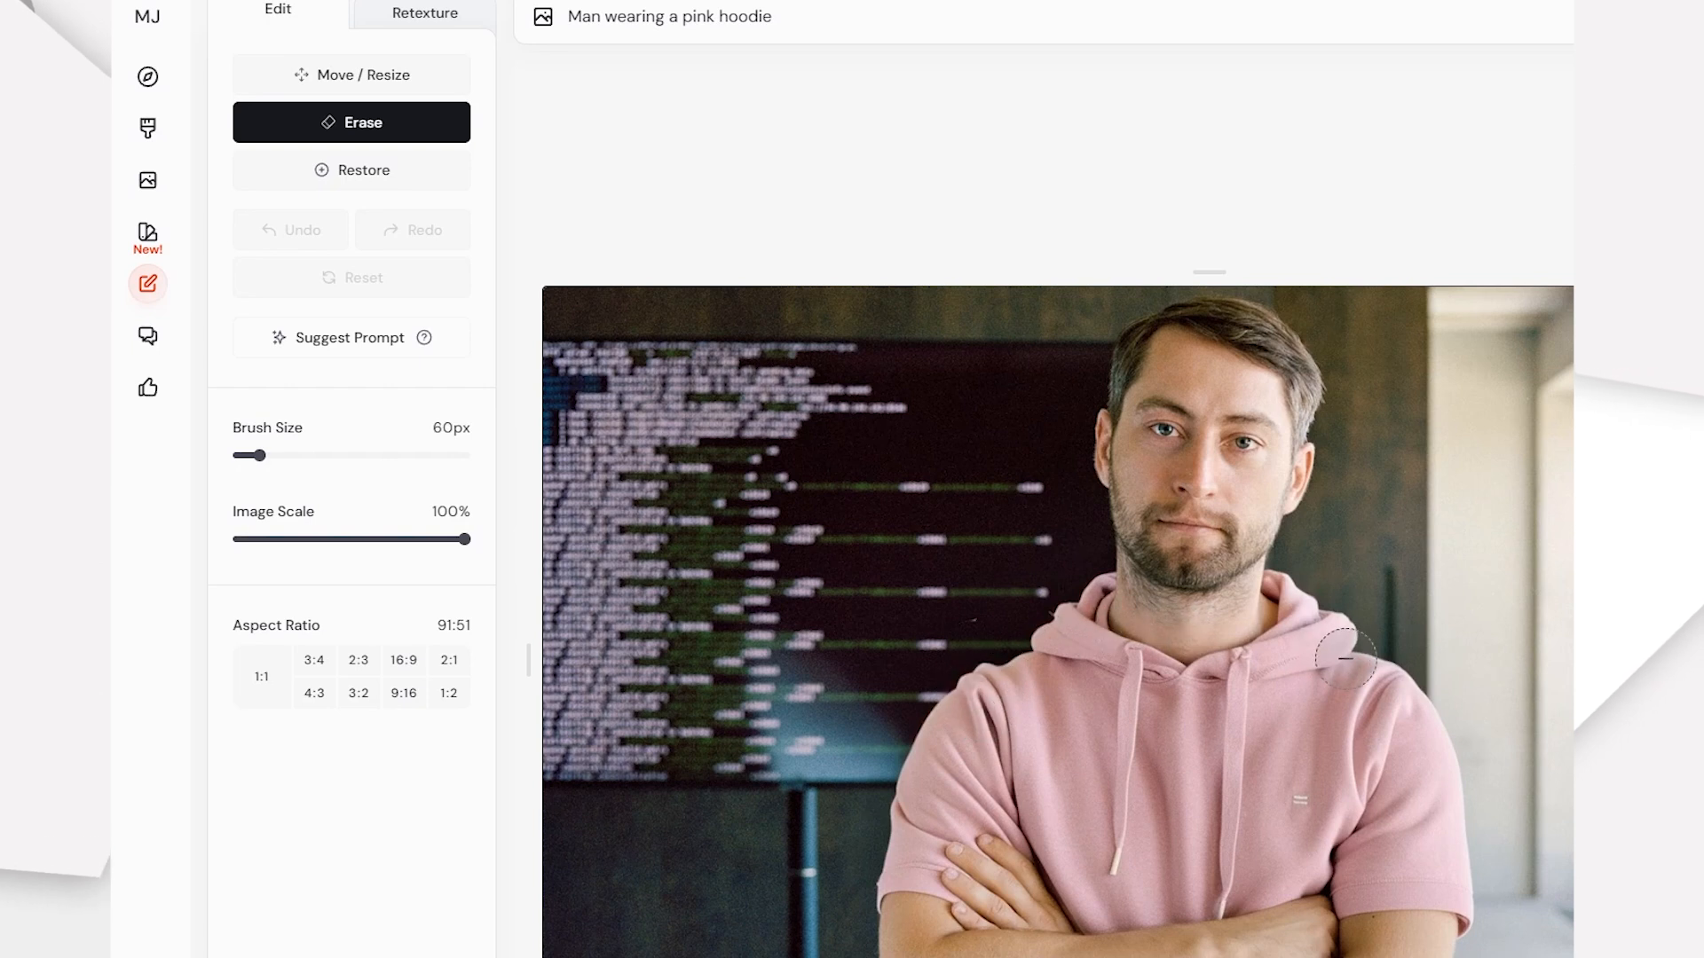
{"action": "scroll", "coordinate": [1456, 658], "scroll_direction": "down", "scroll_amount": 1}
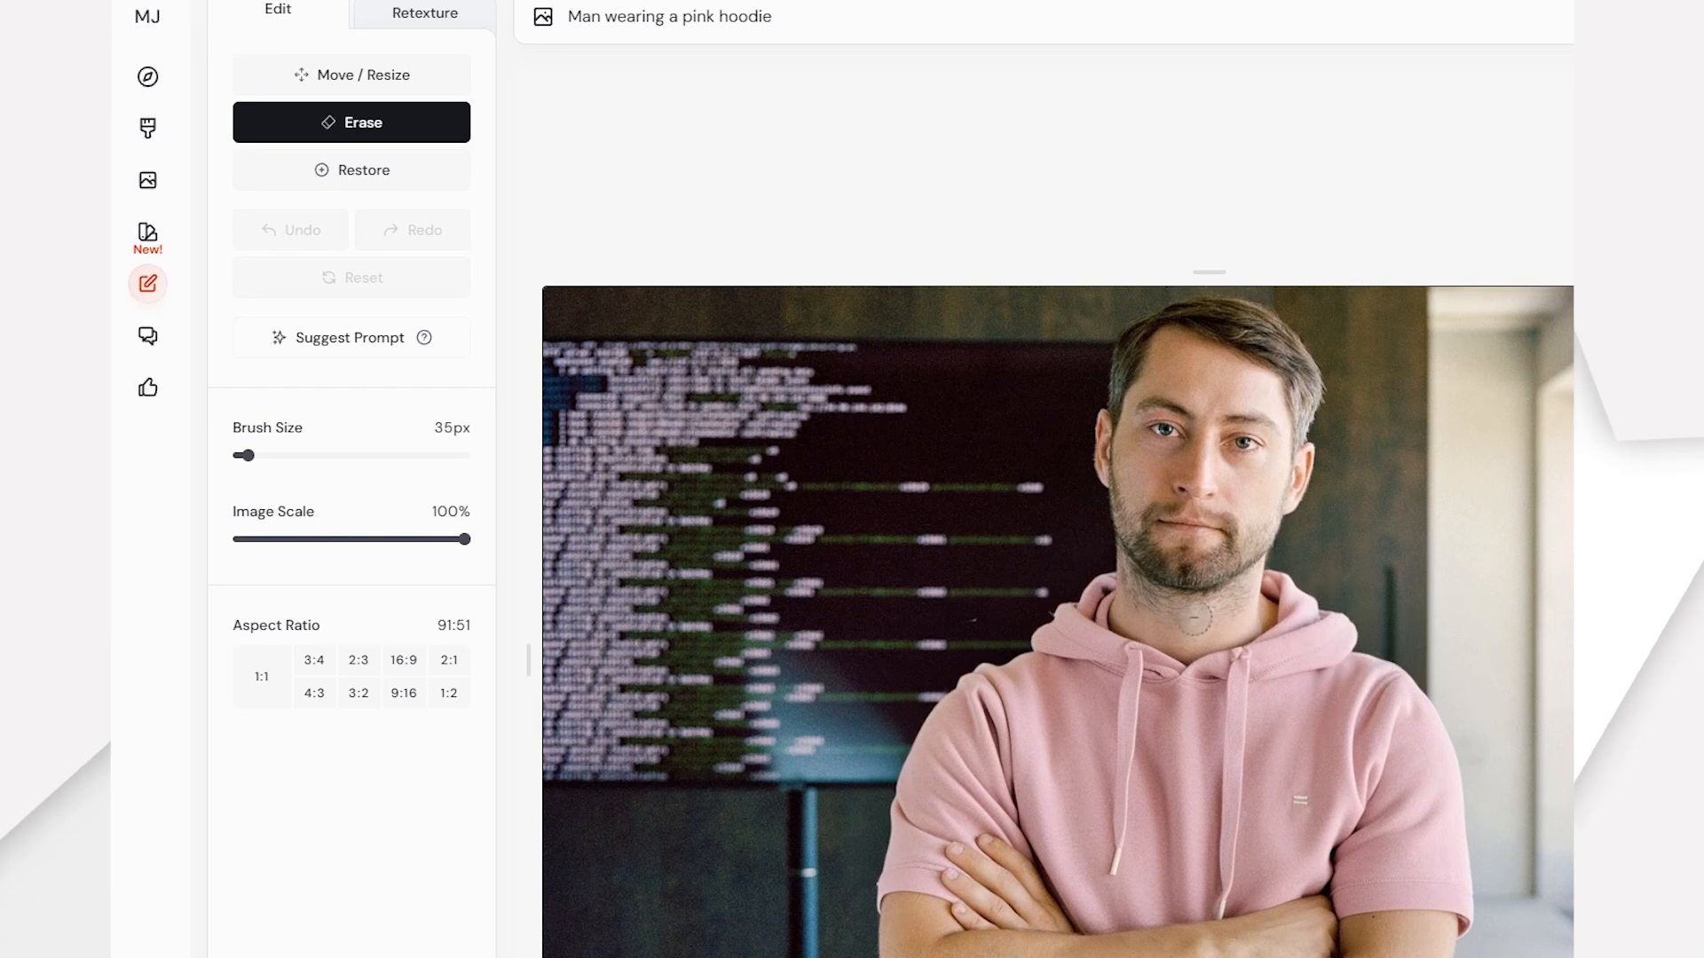
{"action": "scroll", "coordinate": [1264, 601], "scroll_direction": "up", "scroll_amount": 5}
{"action": "scroll", "coordinate": [1264, 600], "scroll_direction": "down", "scroll_amount": 10}
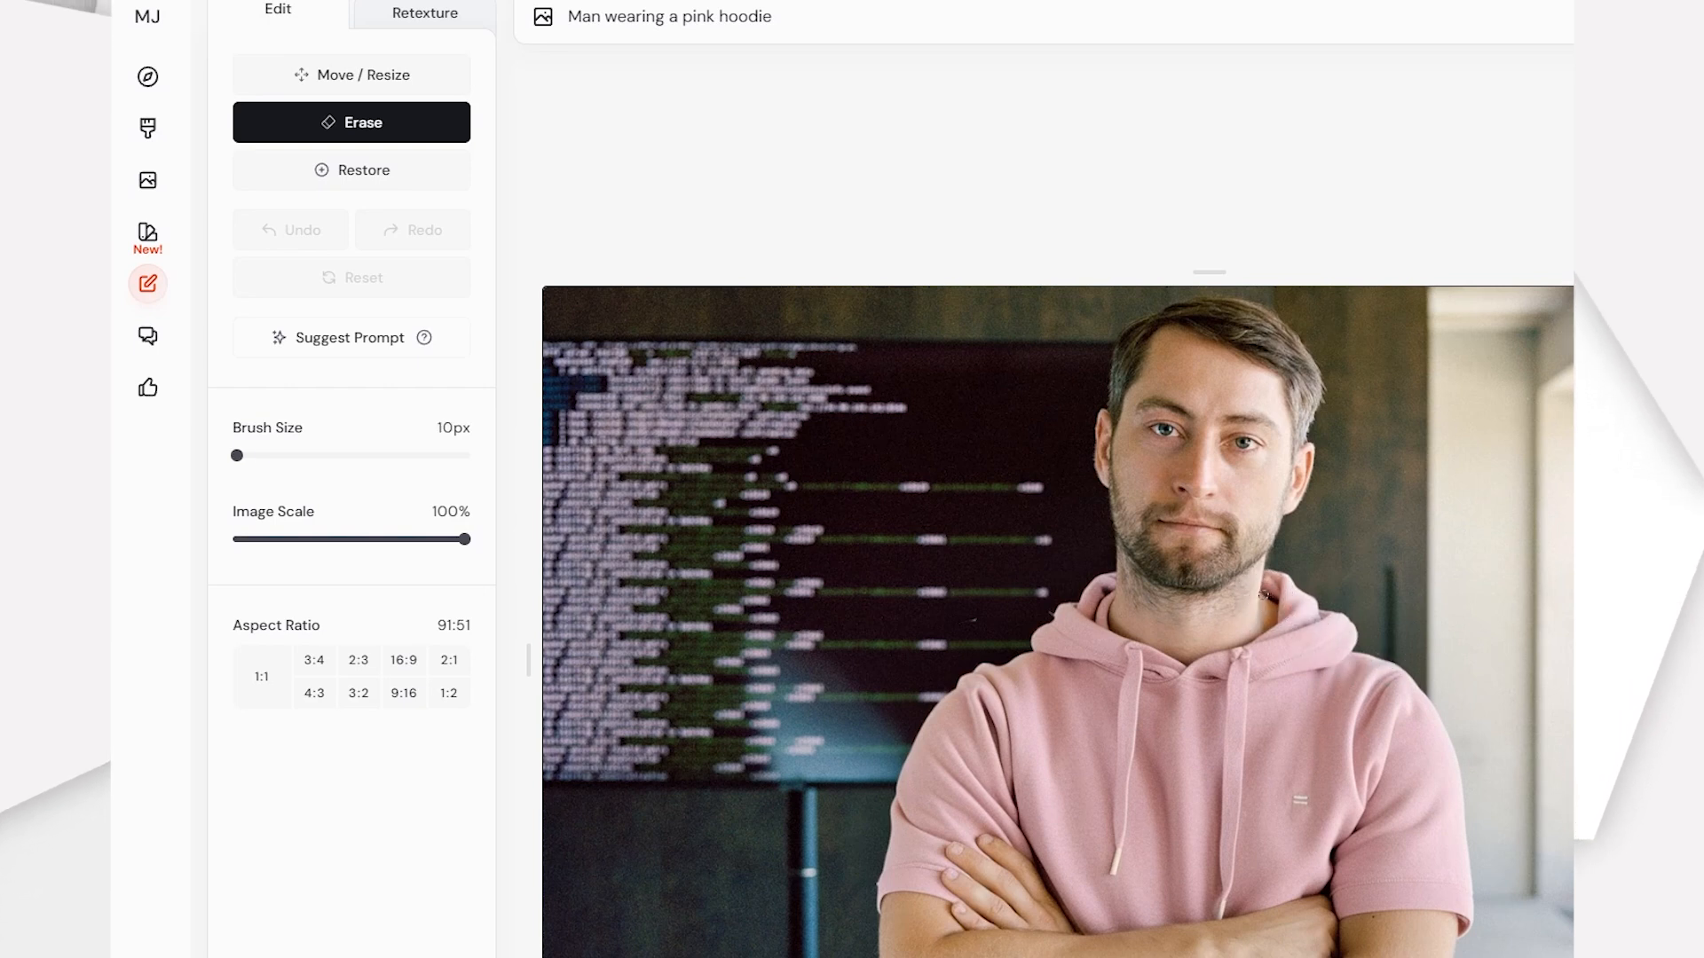
{"action": "scroll", "coordinate": [1306, 615], "scroll_direction": "up", "scroll_amount": 5}
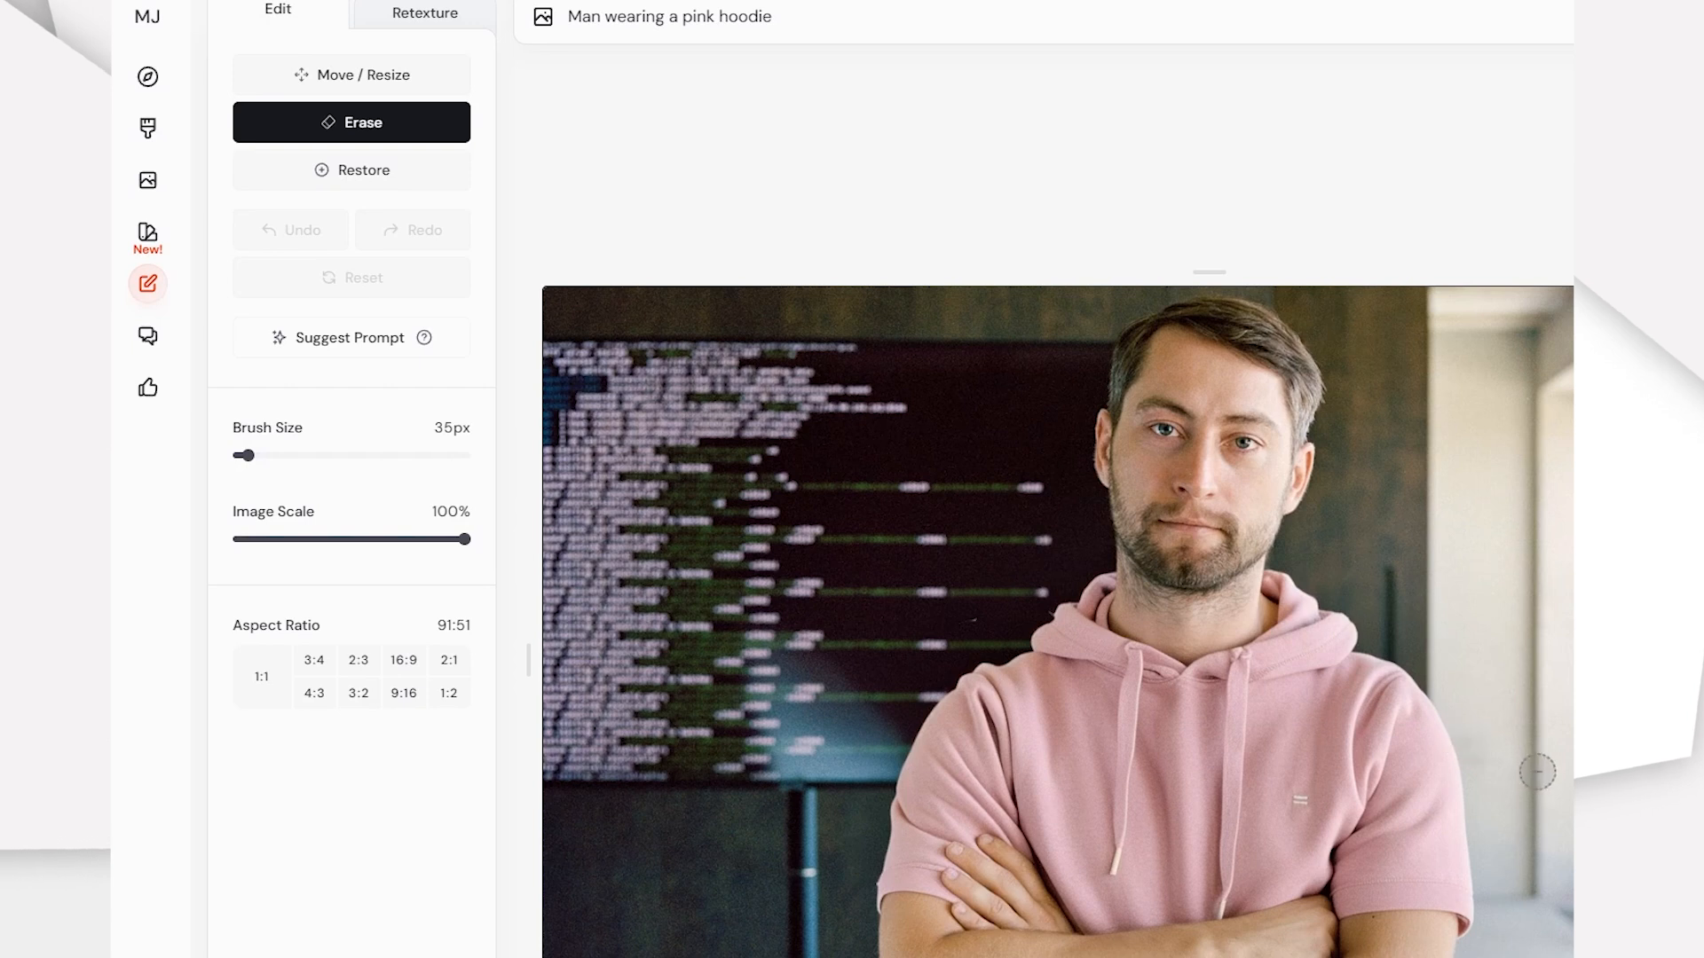
{"action": "scroll", "coordinate": [1246, 878], "scroll_direction": "up", "scroll_amount": 5}
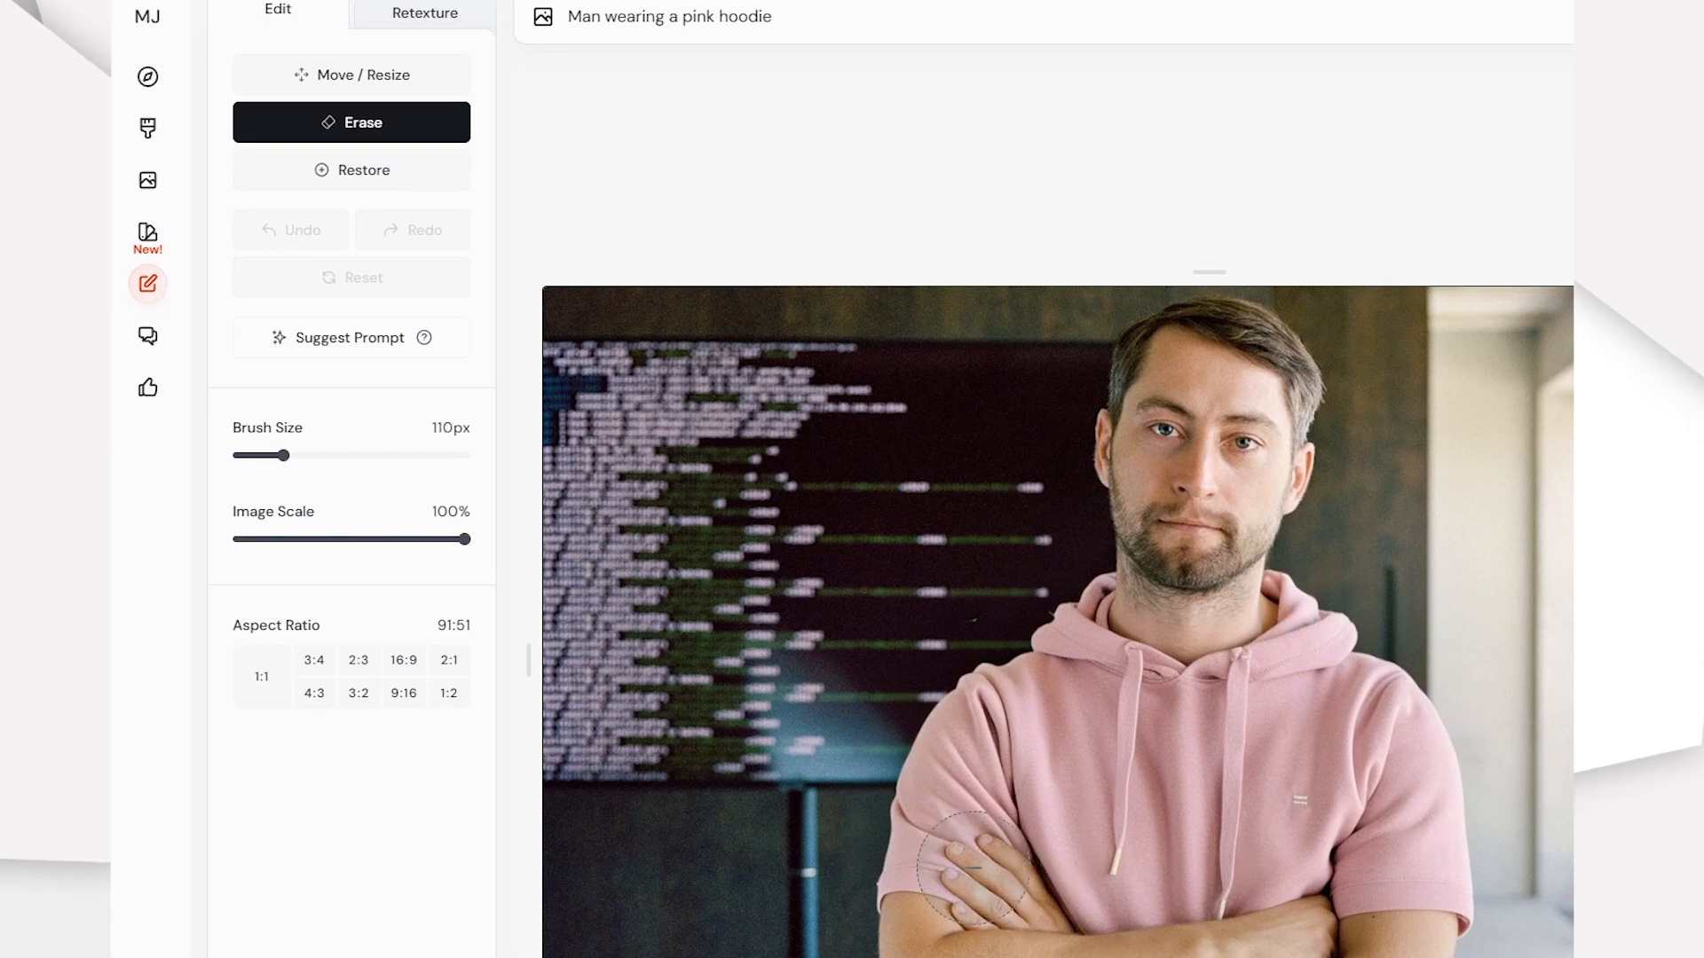